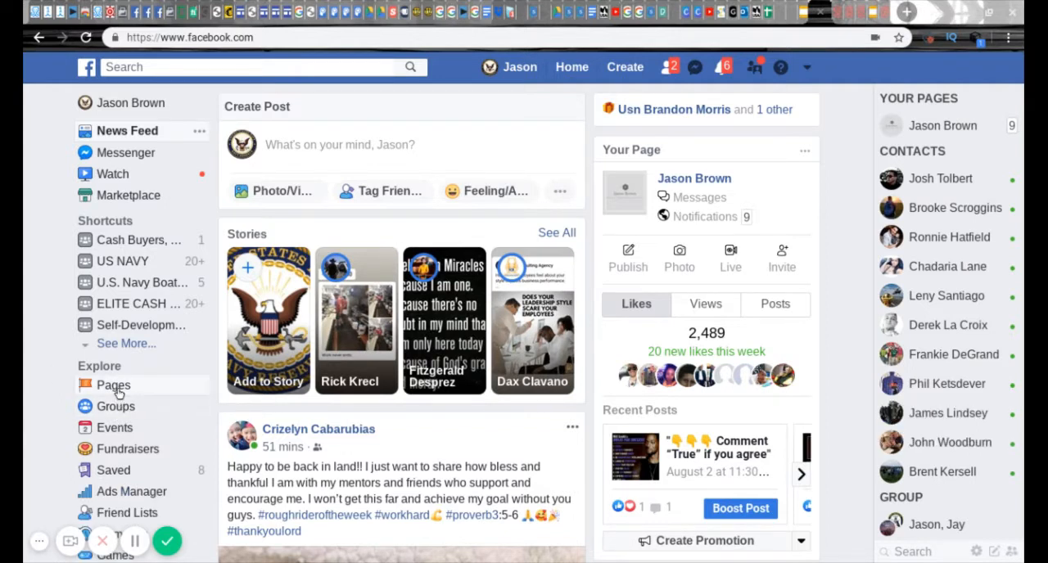
- Start creating a new page of the Business or Brand type from the list of your own pages
{"action": "left_click", "coordinate": [118, 391]}
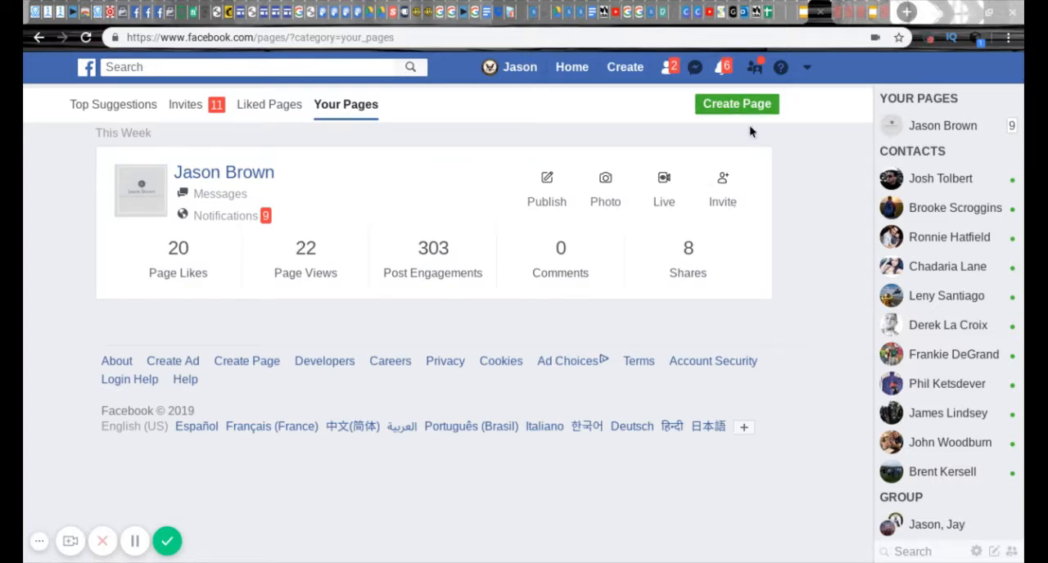
{"action": "left_click", "coordinate": [737, 104]}
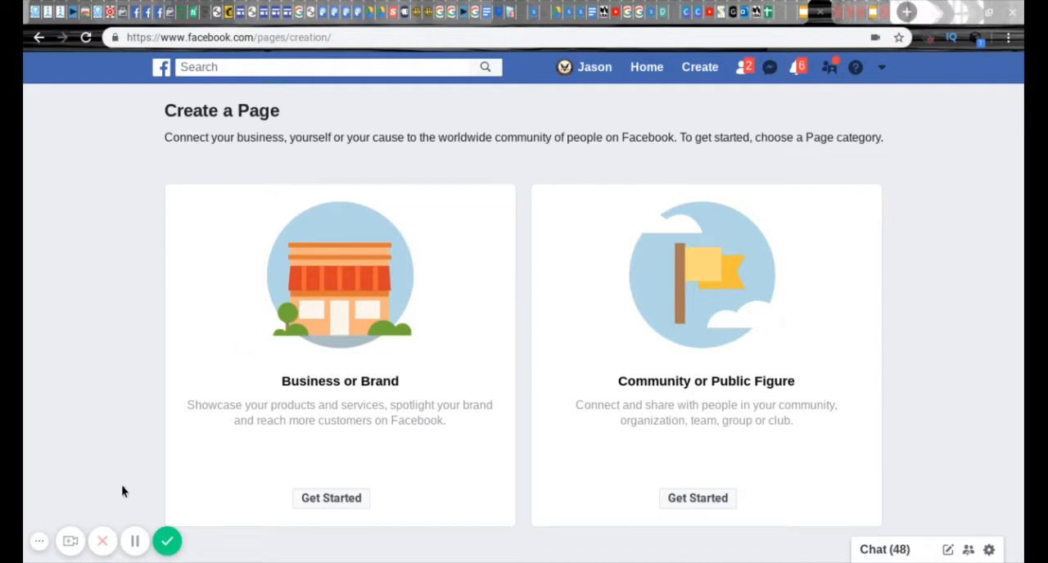
{"action": "left_click", "coordinate": [328, 502]}
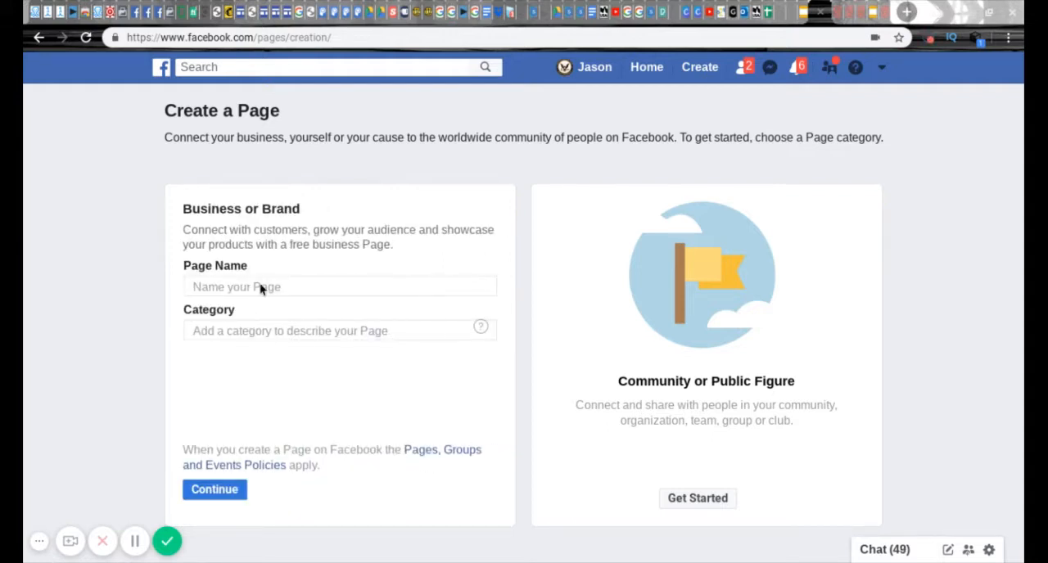
- Name the new business page We R ADZ
{"action": "left_click", "coordinate": [265, 285]}
{"action": "type", "text": "we a"}
{"action": "key", "text": "BackSpace"}
{"action": "type", "text": "r"}
{"action": "key", "text": "BackSpace"}
{"action": "key", "text": "BackSpace"}
{"action": "key", "text": "BackSpace"}
{"action": "key", "text": "BackSpace"}
{"action": "type", "text": "We r"}
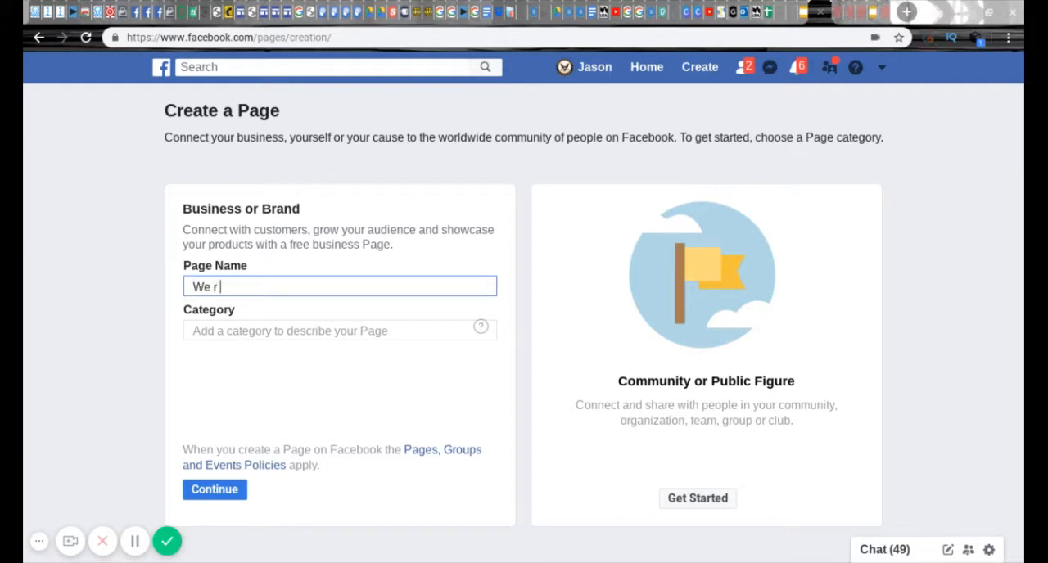
{"action": "key", "text": "BackSpace"}
{"action": "type", "text": "R ADZ"}
{"action": "left_click", "coordinate": [261, 332]}
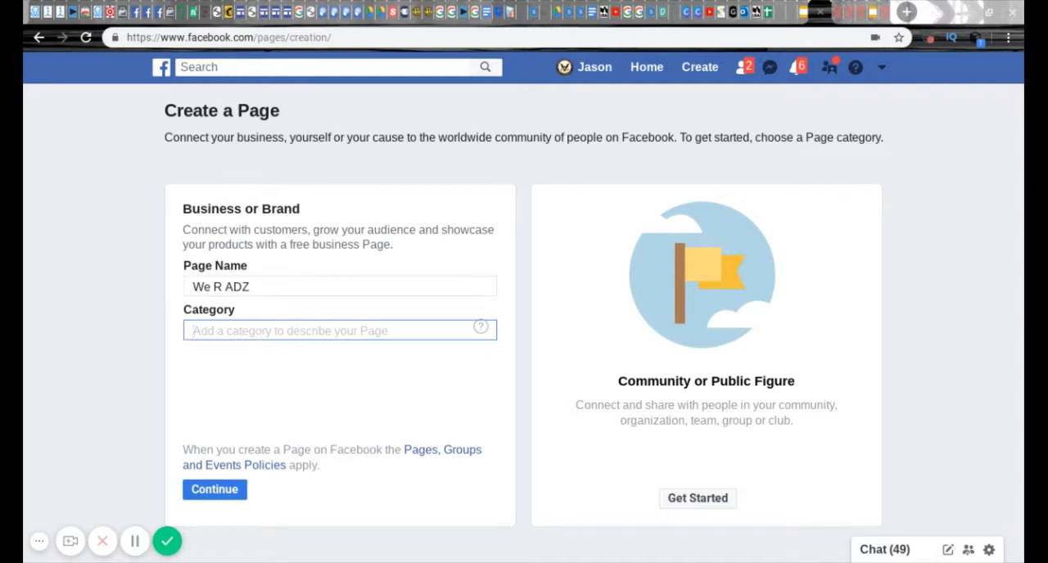
{"action": "left_click", "coordinate": [228, 284]}
{"action": "left_click", "coordinate": [252, 286]}
{"action": "left_click_drag", "start_coordinate": [251, 287], "coordinate": [177, 287]}
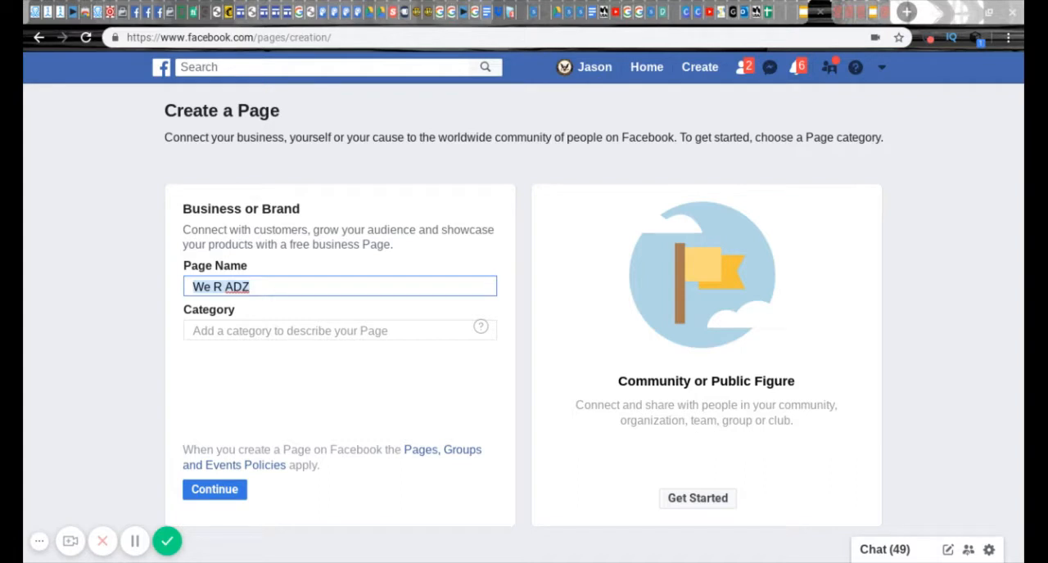
{"action": "left_click", "coordinate": [275, 273]}
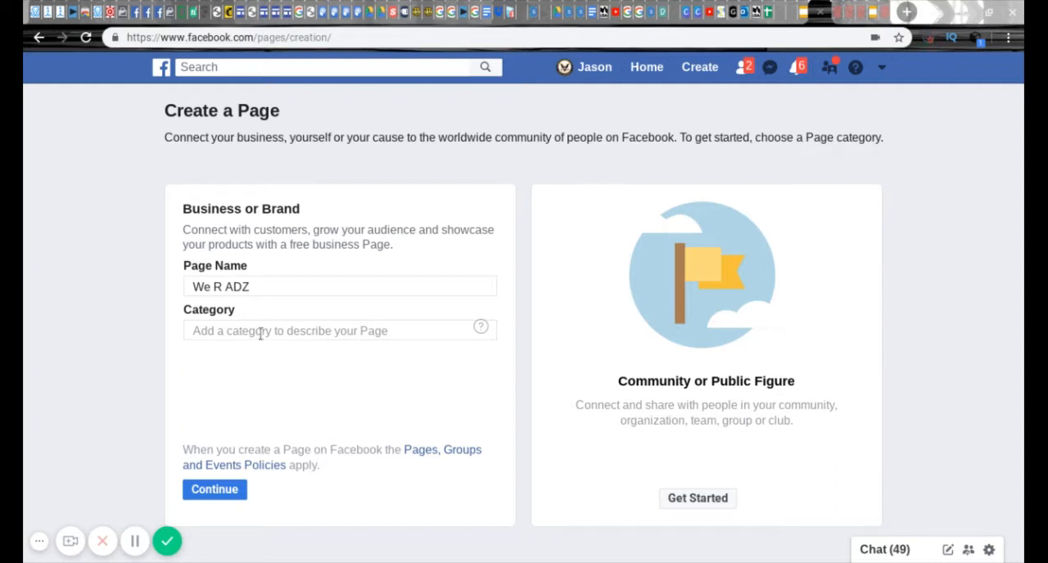
{"action": "left_click_drag", "start_coordinate": [253, 287], "coordinate": [194, 284]}
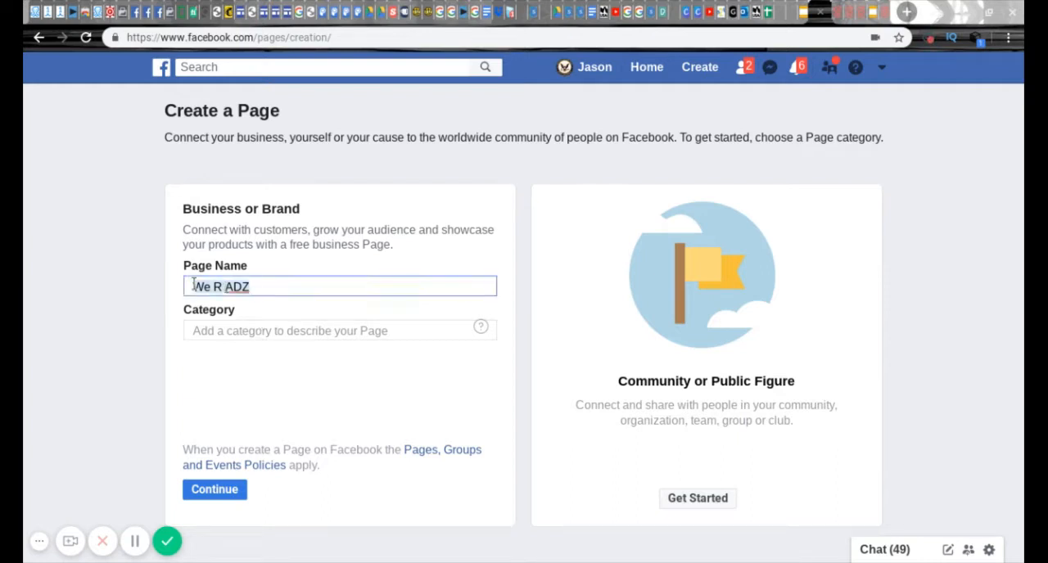
- Set the page's category to Advertising/Marketing
{"action": "left_click", "coordinate": [246, 332]}
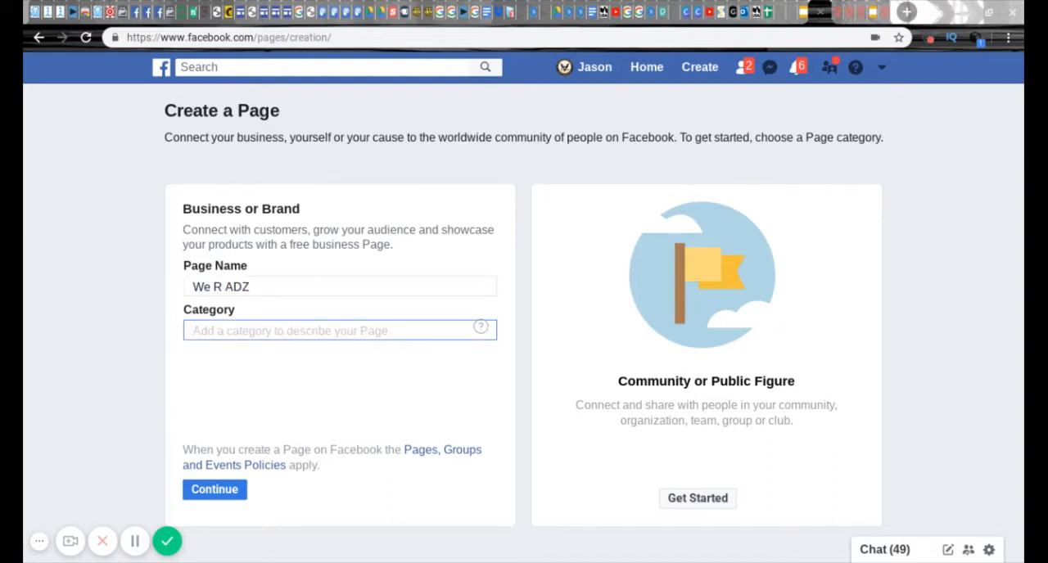
{"action": "type", "text": "adver"}
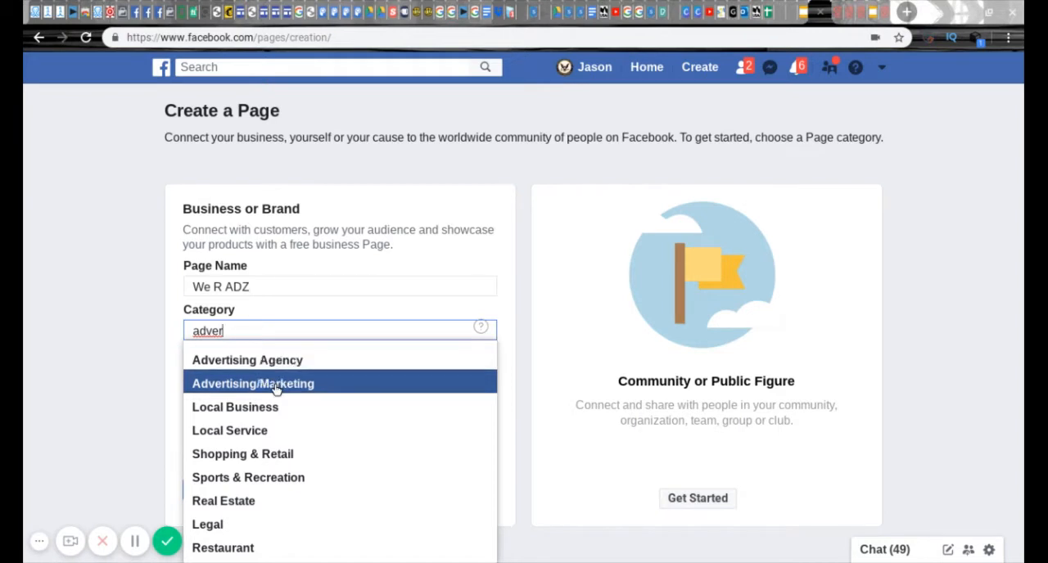
{"action": "left_click", "coordinate": [275, 388]}
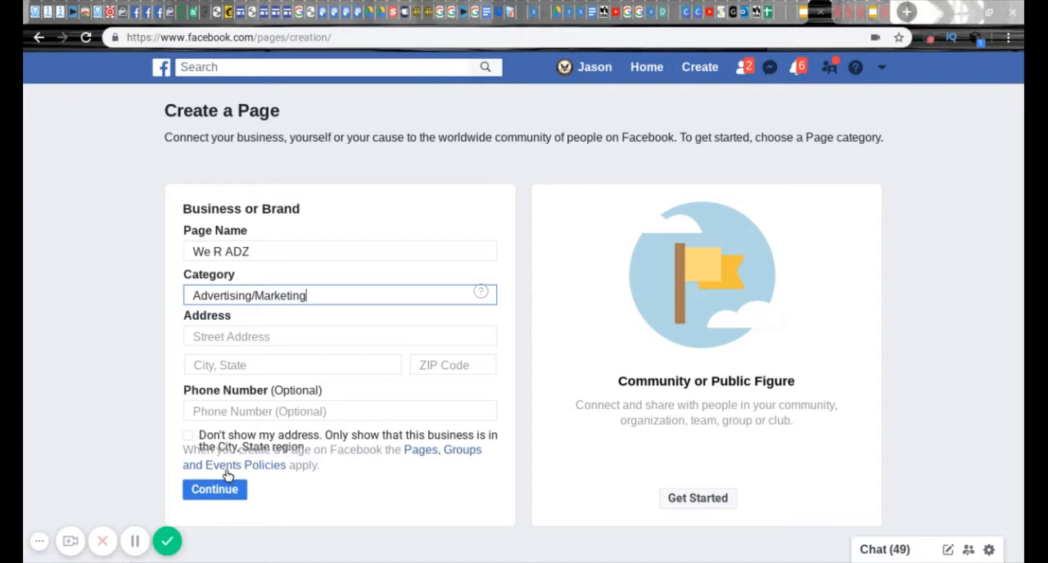
- Choose not to show the address publicly and fill in the business's street address
{"action": "left_click", "coordinate": [188, 439]}
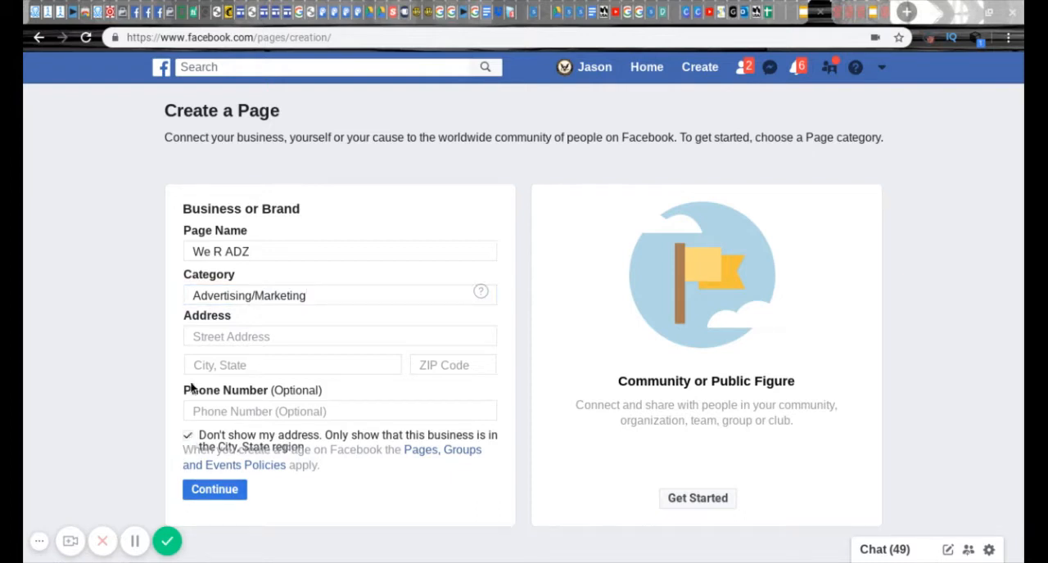
{"action": "left_click", "coordinate": [219, 335]}
{"action": "type", "text": "123 "}
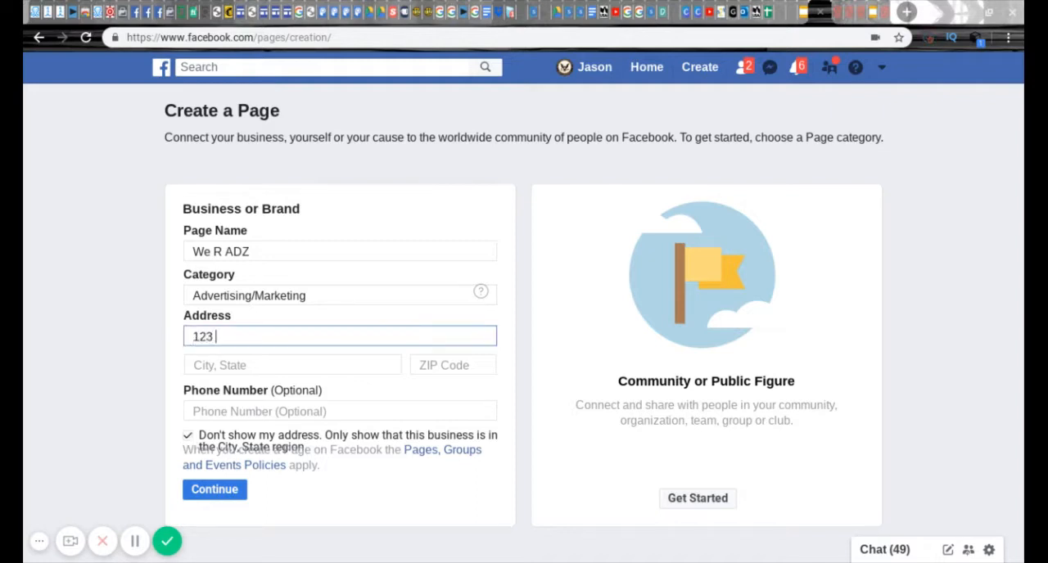
{"action": "type", "text": "happy street"}
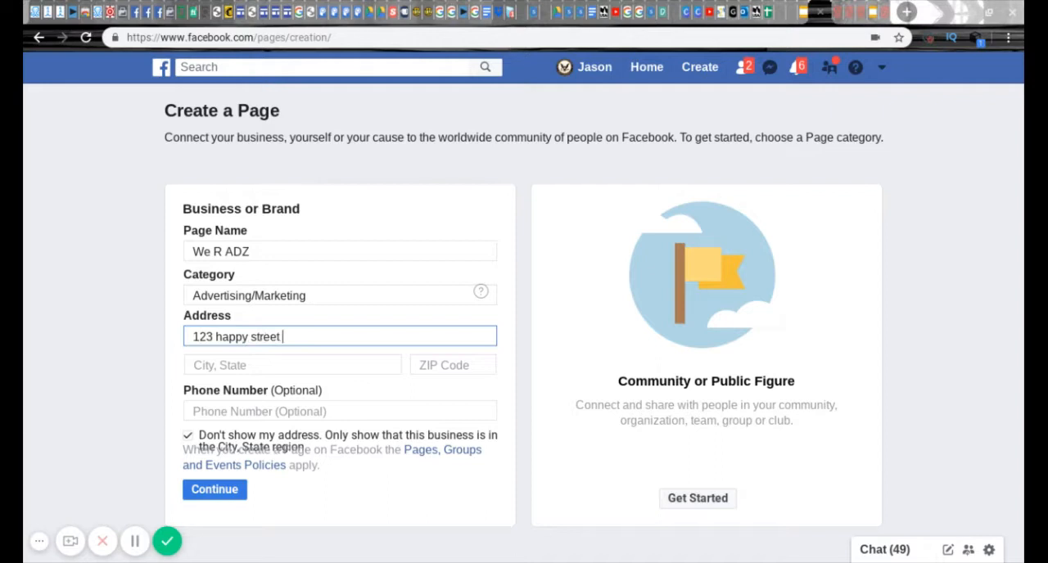
- Fill in the business's city and state from the suggestions and submit the page details
{"action": "left_click", "coordinate": [246, 368]}
{"action": "type", "text": "happytwon"}
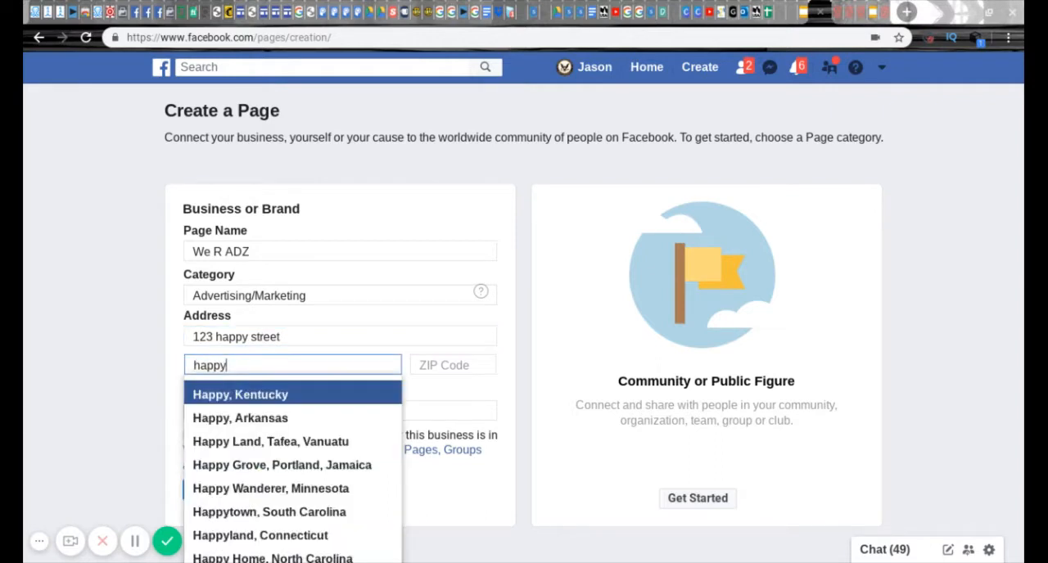
{"action": "key", "text": "BackSpace"}
{"action": "key", "text": "BackSpace"}
{"action": "key", "text": "BackSpace"}
{"action": "type", "text": "own"}
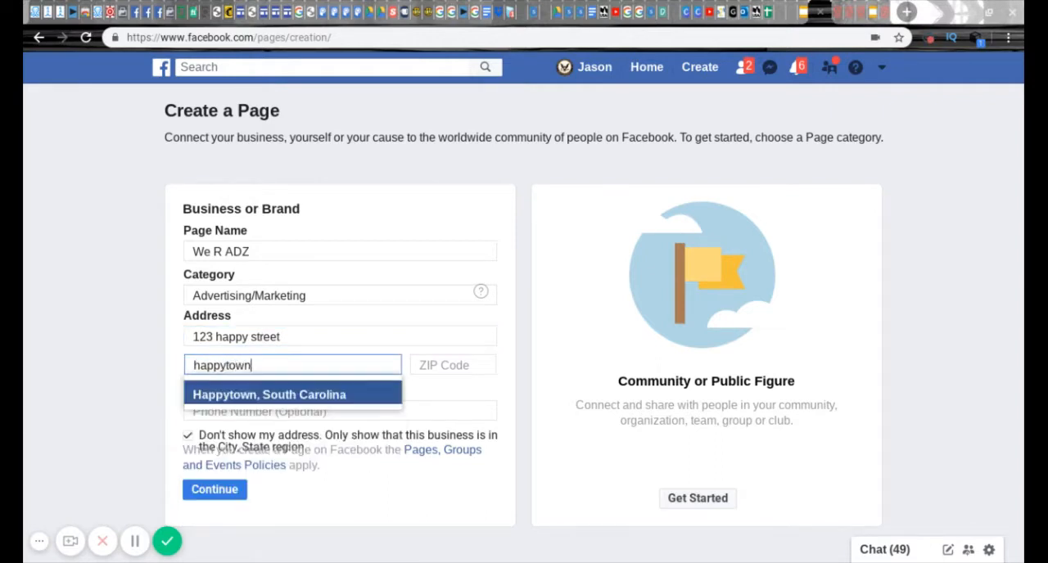
{"action": "left_click", "coordinate": [283, 396]}
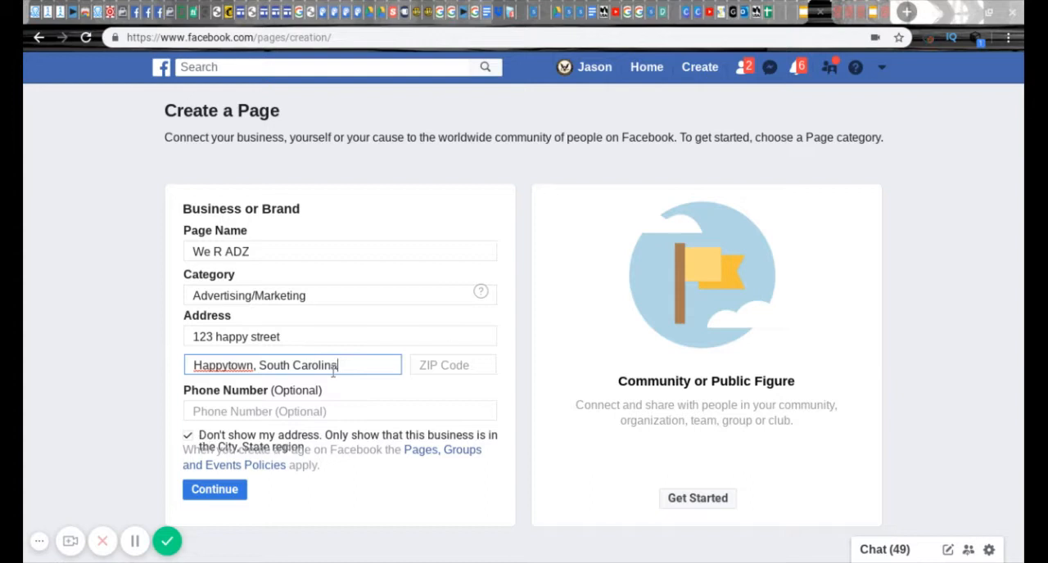
{"action": "left_click", "coordinate": [214, 490]}
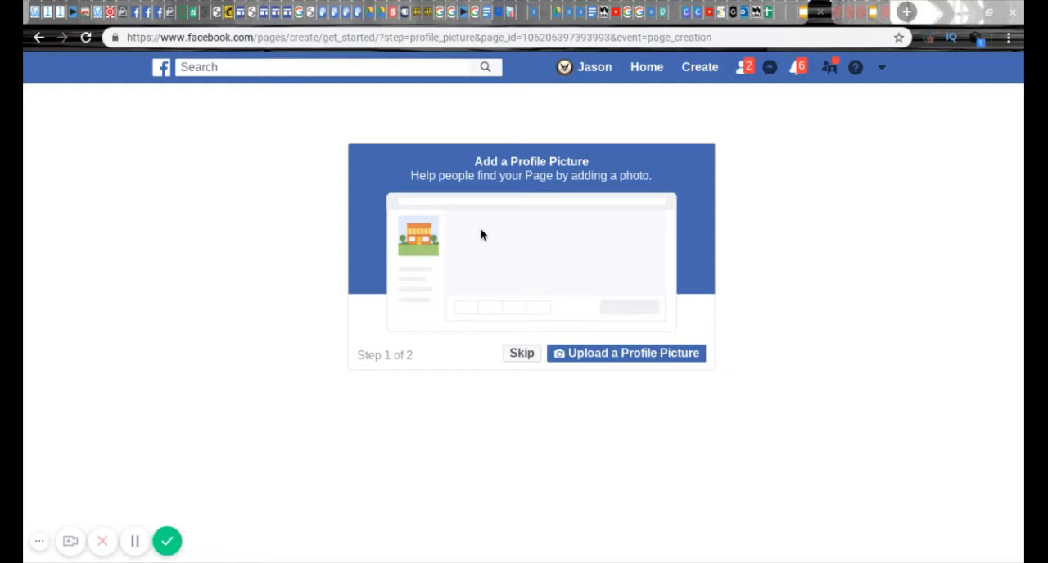
{"action": "left_click", "coordinate": [907, 11]}
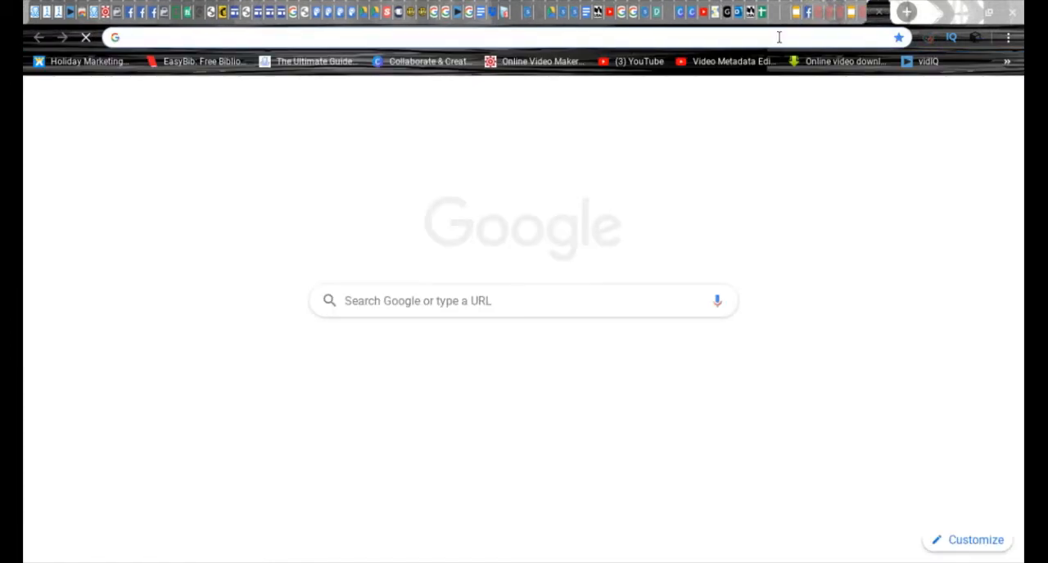
{"action": "type", "text": "www."}
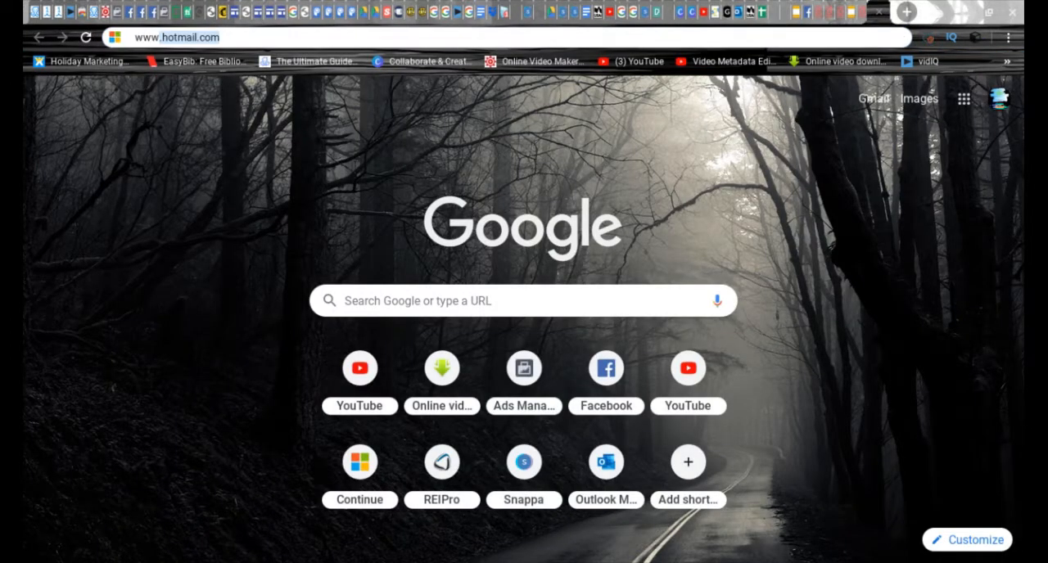
{"action": "type", "text": "facebook.com/theadguru"}
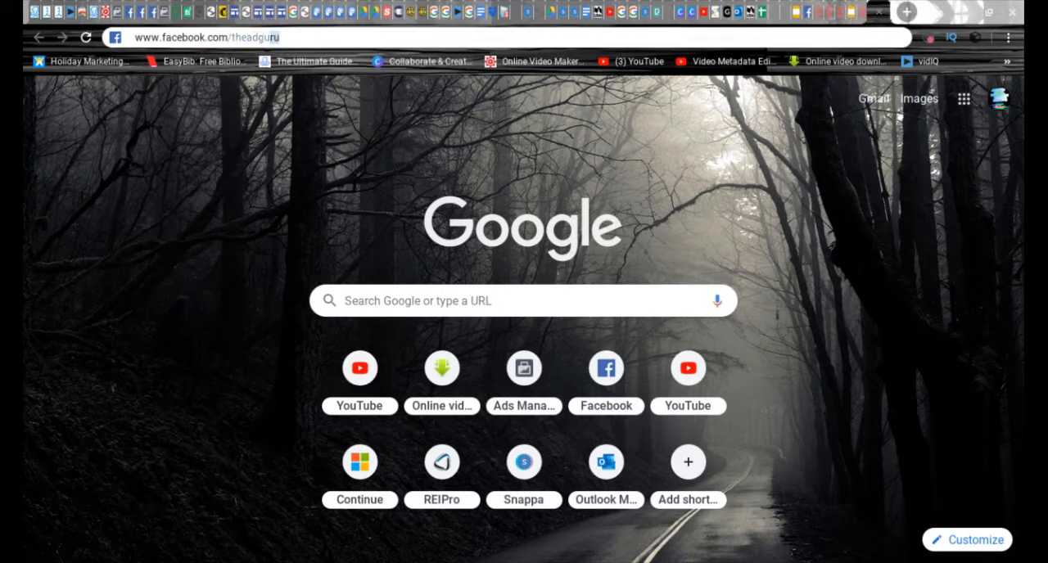
{"action": "key", "text": "Return"}
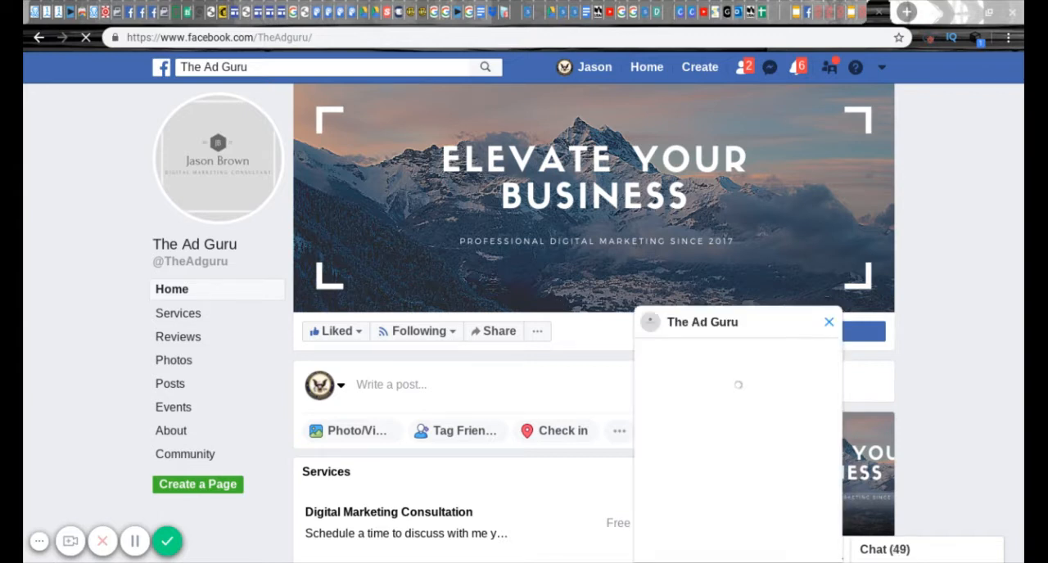
{"action": "left_click", "coordinate": [829, 322]}
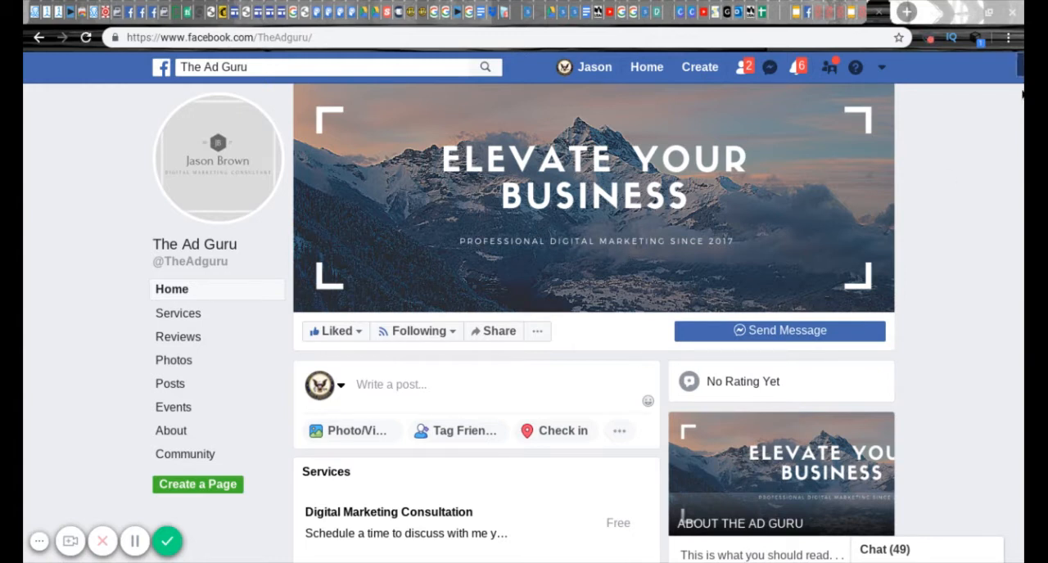
{"action": "mouse_move", "coordinate": [1021, 67]}
{"action": "left_mouse_down"}
{"action": "mouse_move", "coordinate": [1021, 79]}
{"action": "mouse_move", "coordinate": [1022, 56]}
{"action": "left_mouse_up"}
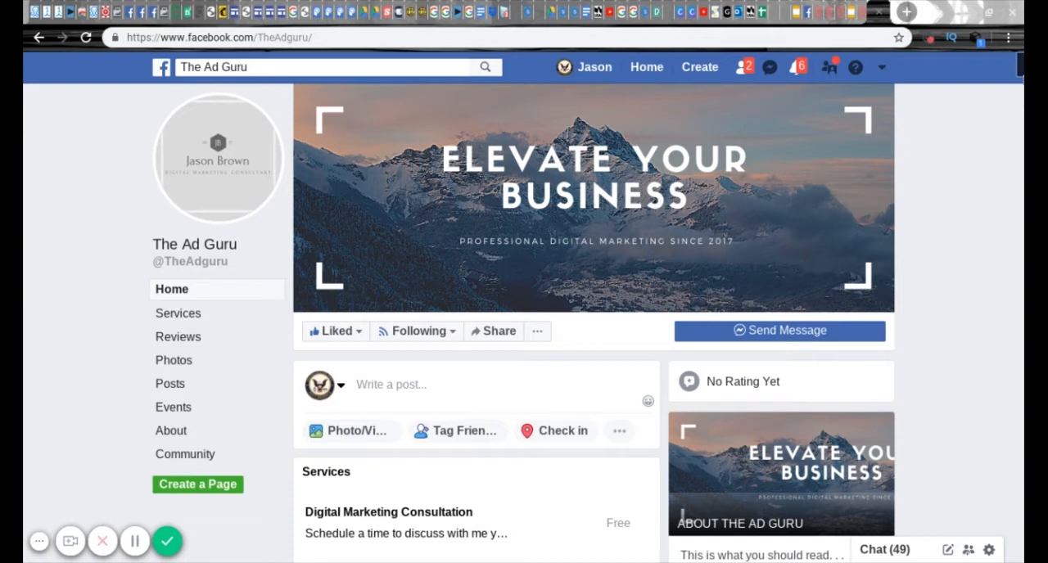
{"action": "scroll", "coordinate": [595, 323], "scroll_direction": "down", "scroll_amount": 1}
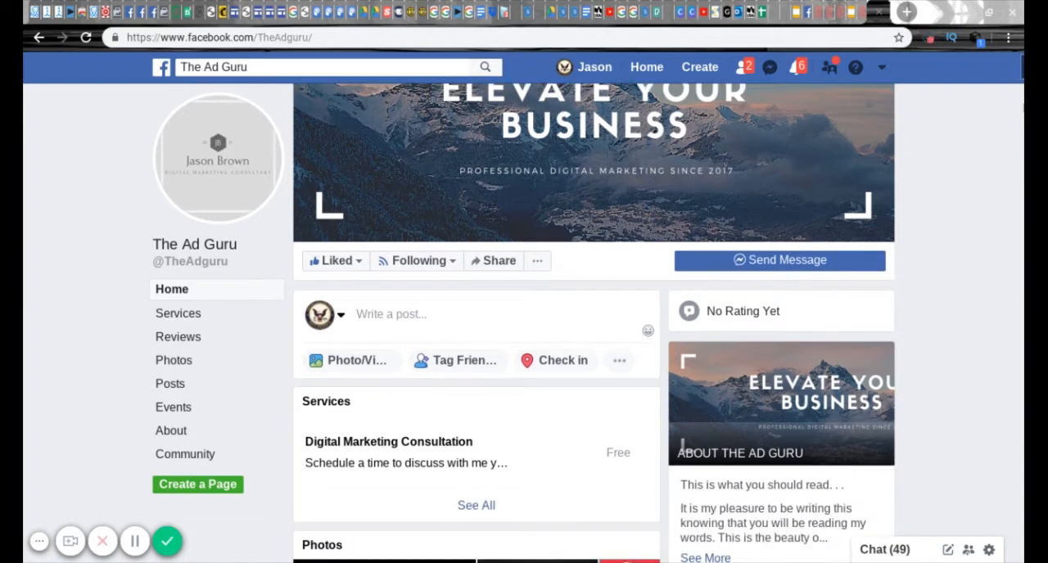
{"action": "scroll", "coordinate": [595, 323], "scroll_direction": "down", "scroll_amount": 3}
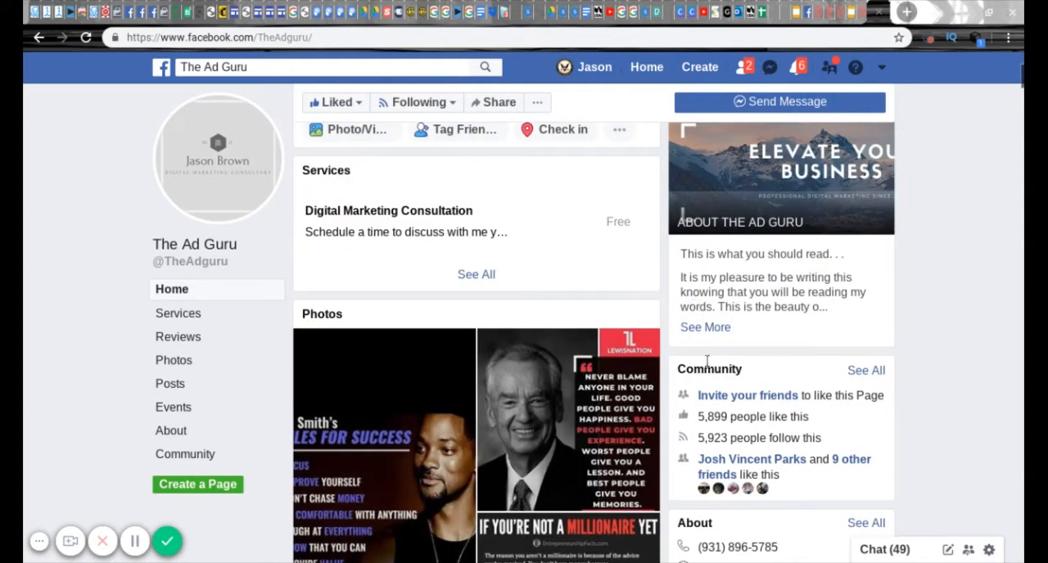
{"action": "scroll", "coordinate": [1019, 77], "scroll_direction": "down", "scroll_amount": 3}
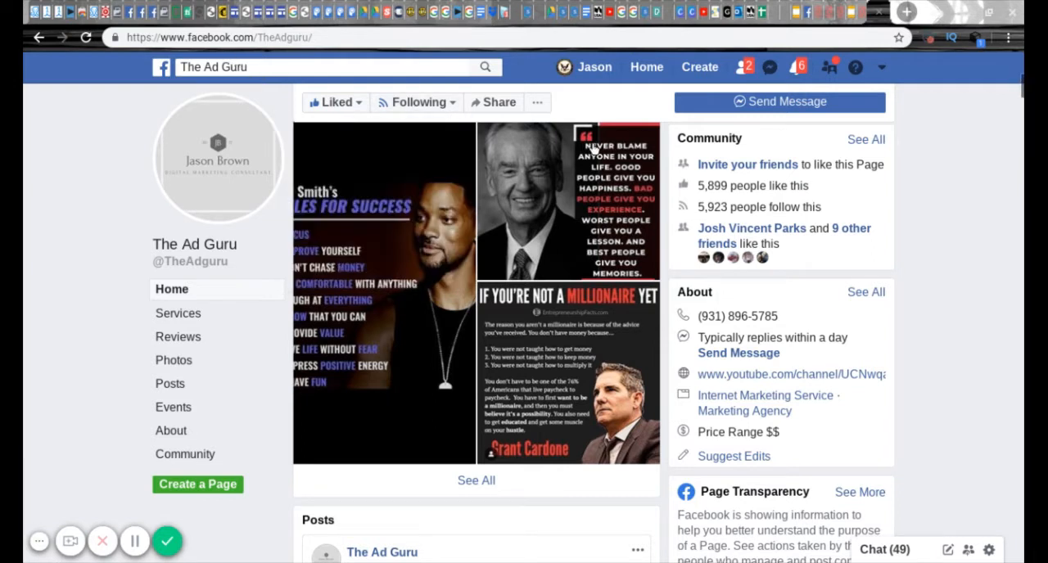
- Return to the new page's setup and skip both the profile picture and the cover photo
{"action": "left_click", "coordinate": [808, 16]}
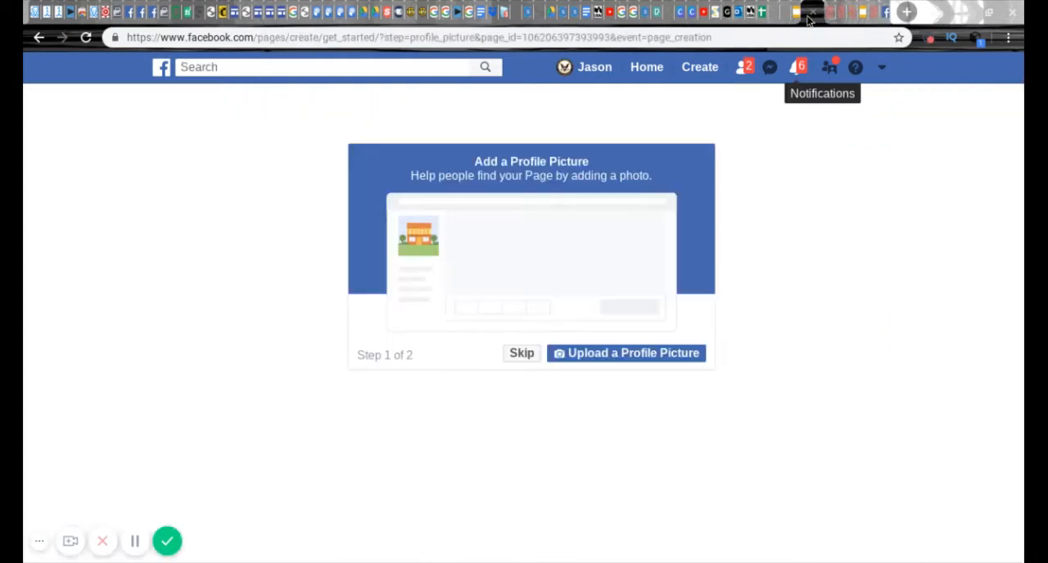
{"action": "left_click", "coordinate": [521, 355]}
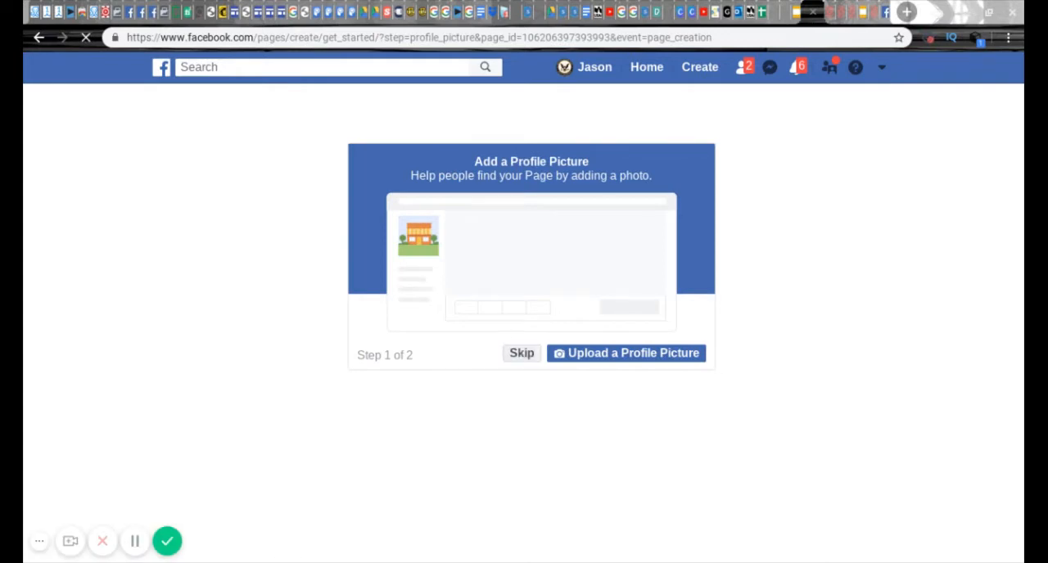
{"action": "left_click", "coordinate": [521, 356]}
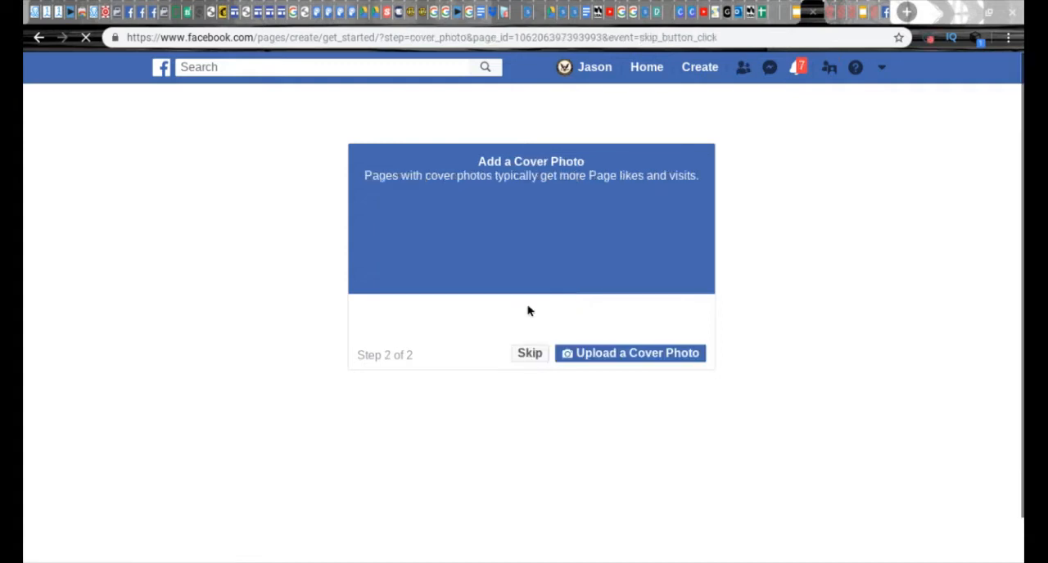
{"action": "left_click", "coordinate": [532, 357]}
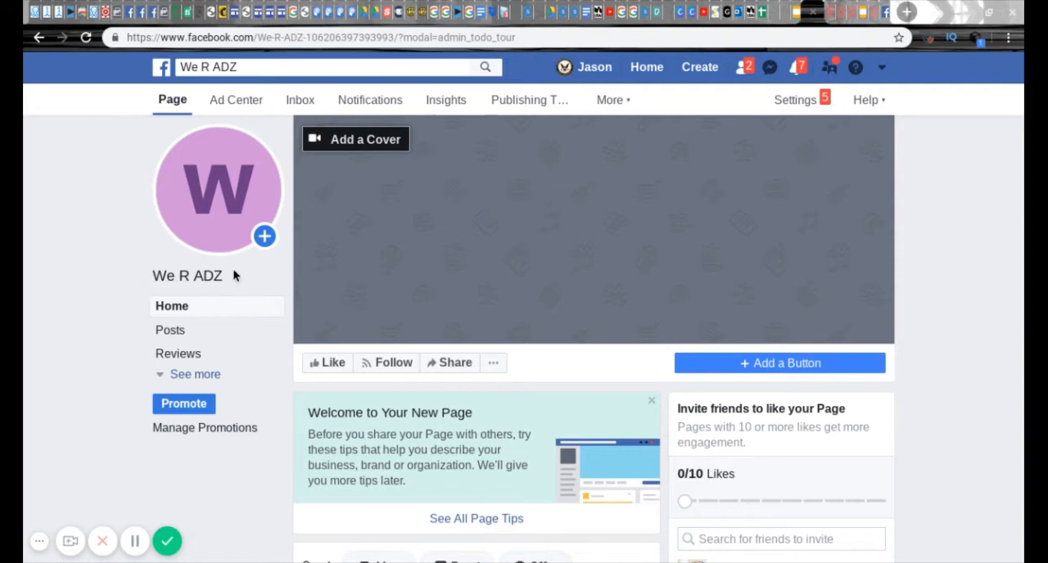
- Start adding a button to the page and choose Send Message from the Contact you options
{"action": "mouse_move", "coordinate": [227, 209]}
{"action": "left_click_drag", "start_coordinate": [1022, 90], "coordinate": [1024, 148]}
{"action": "left_click", "coordinate": [774, 244]}
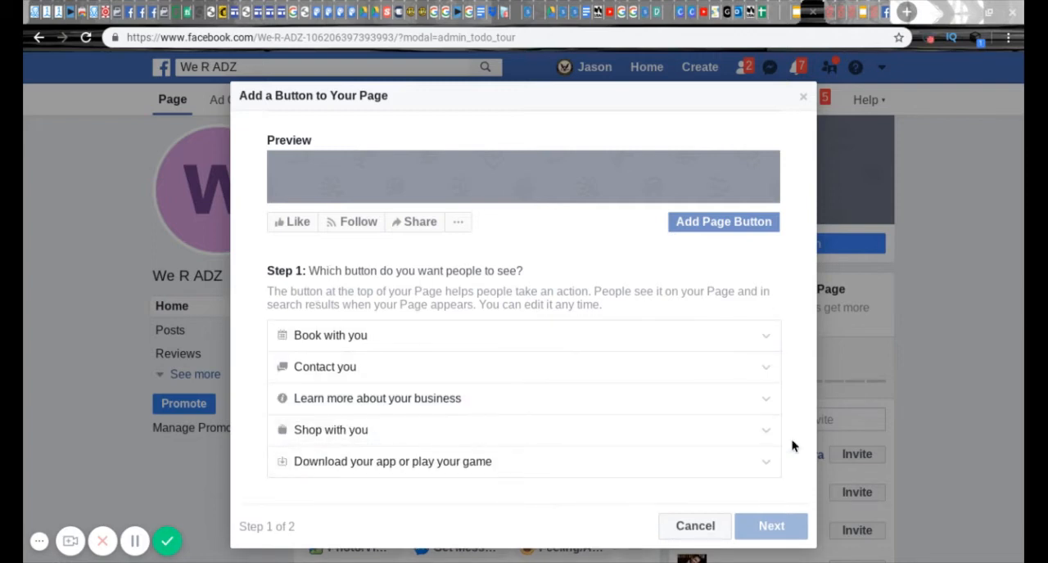
{"action": "scroll", "coordinate": [792, 446], "scroll_direction": "down", "scroll_amount": 1}
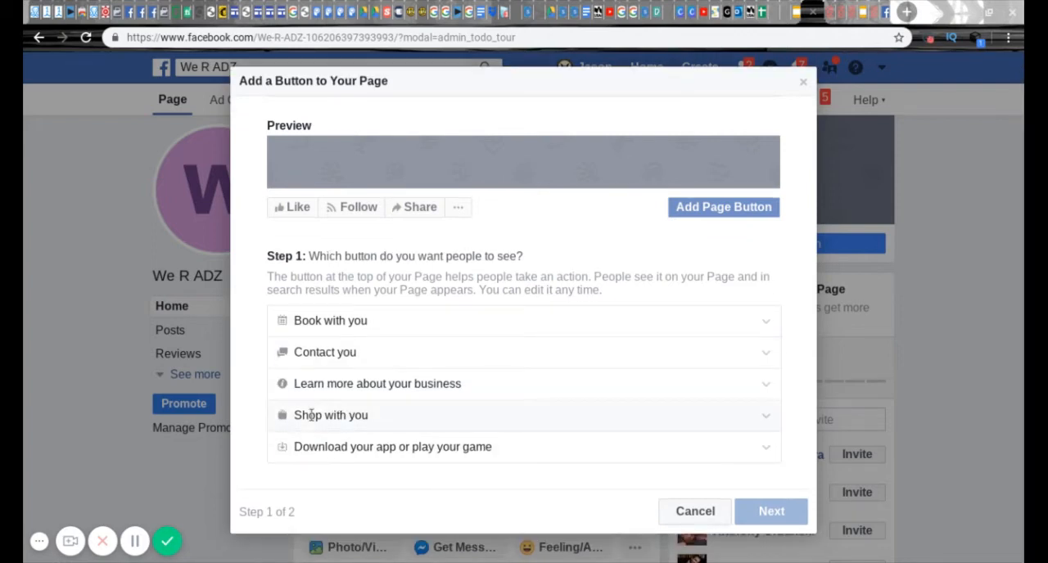
{"action": "left_click", "coordinate": [315, 353]}
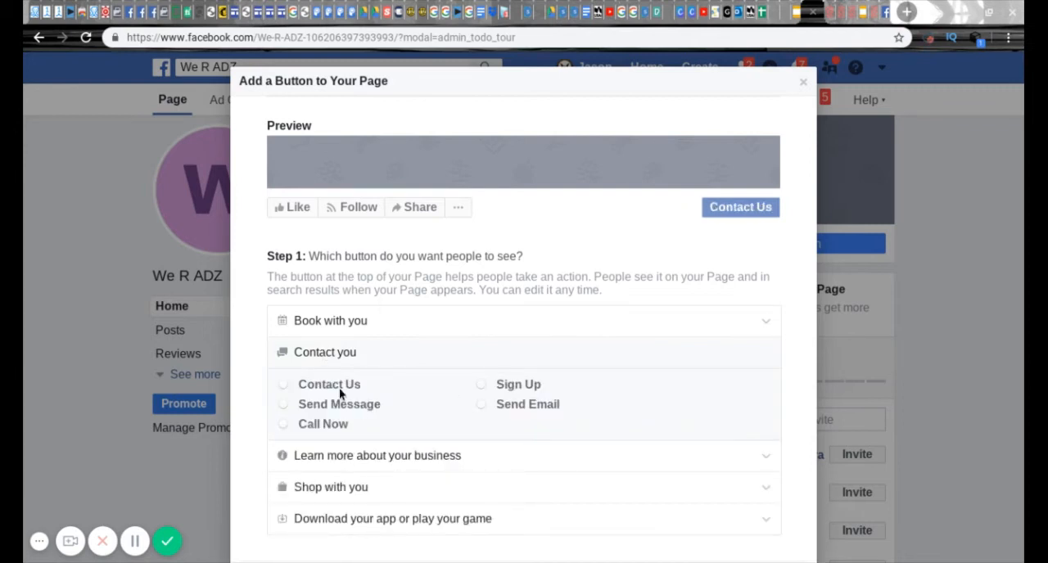
{"action": "left_click", "coordinate": [284, 406]}
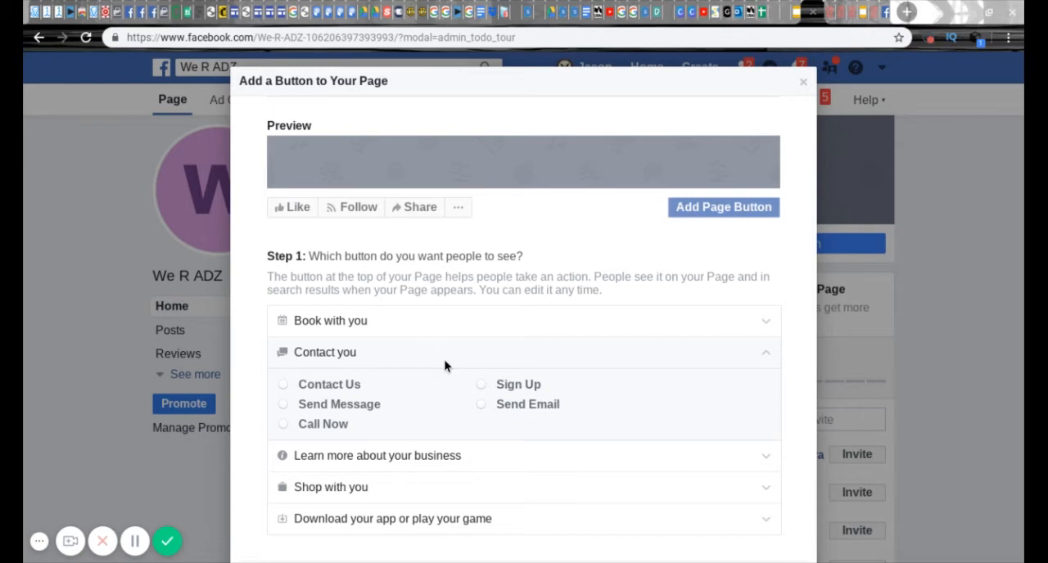
{"action": "left_click", "coordinate": [282, 409]}
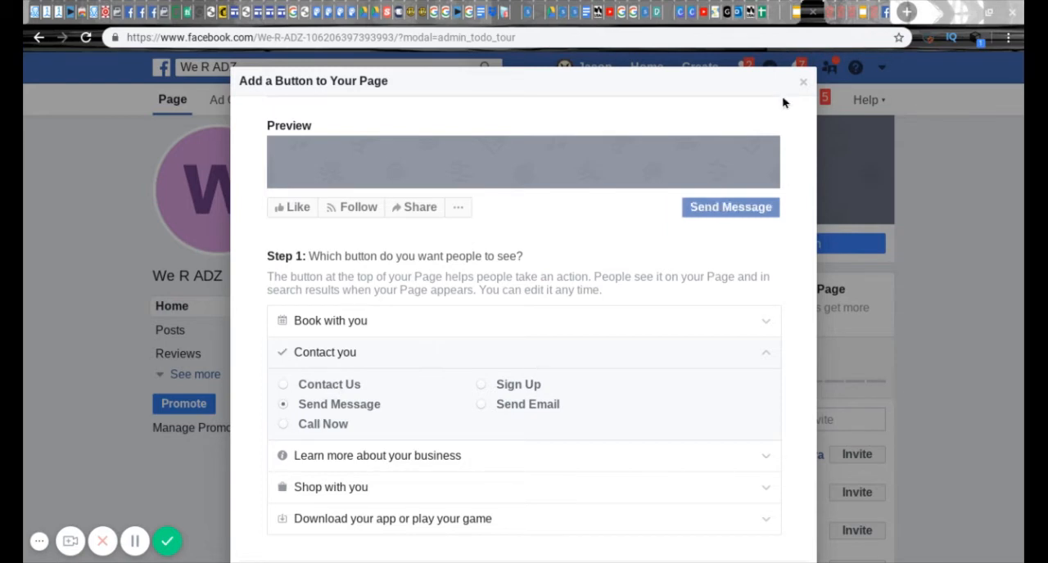
- Continue to the button's destination, choose Messenger and finish adding the Send Message button
{"action": "scroll", "coordinate": [782, 102], "scroll_direction": "down", "scroll_amount": 2}
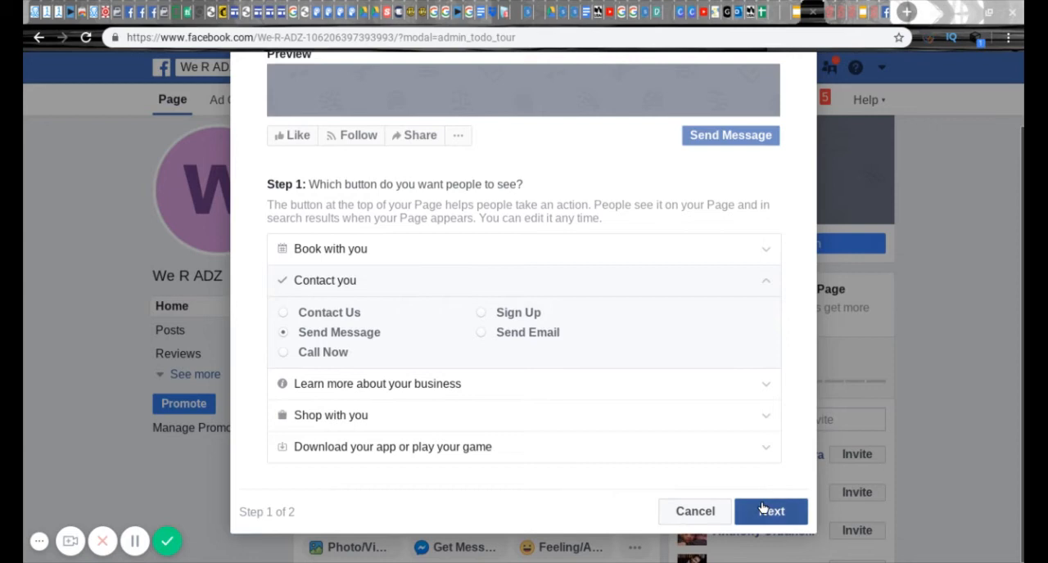
{"action": "left_click", "coordinate": [763, 506]}
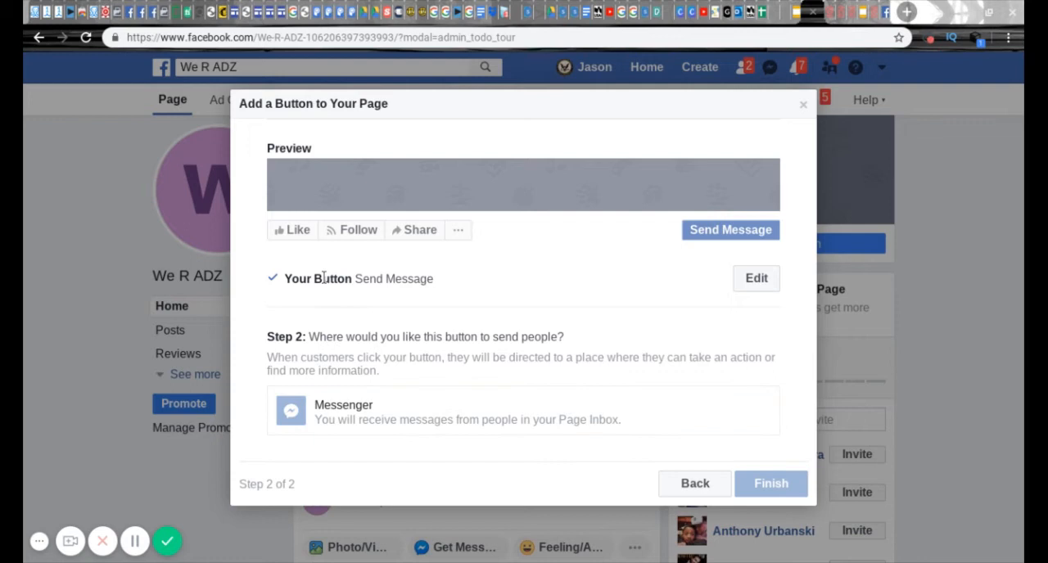
{"action": "left_click", "coordinate": [297, 407]}
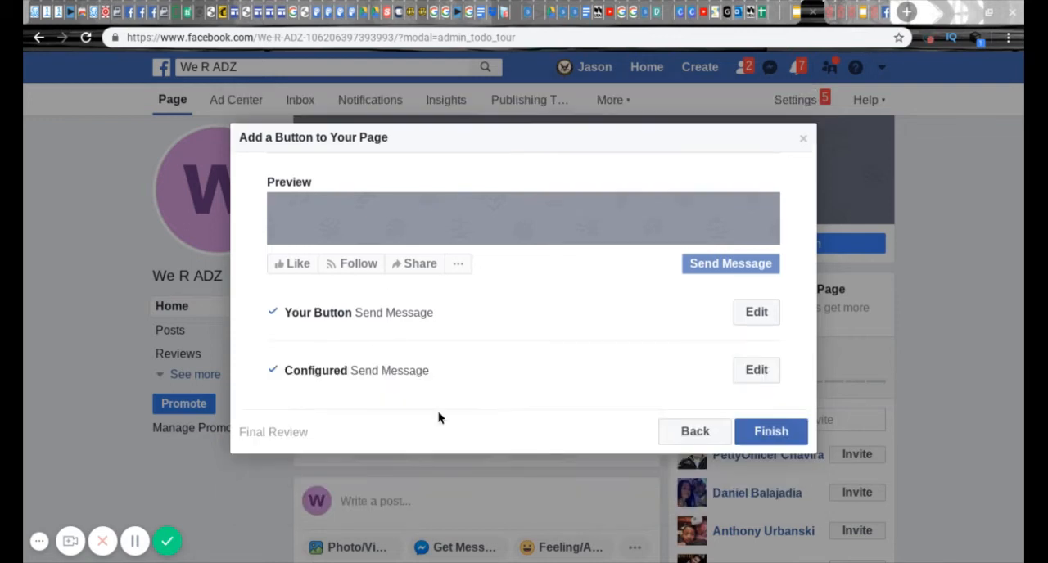
{"action": "left_click", "coordinate": [769, 432]}
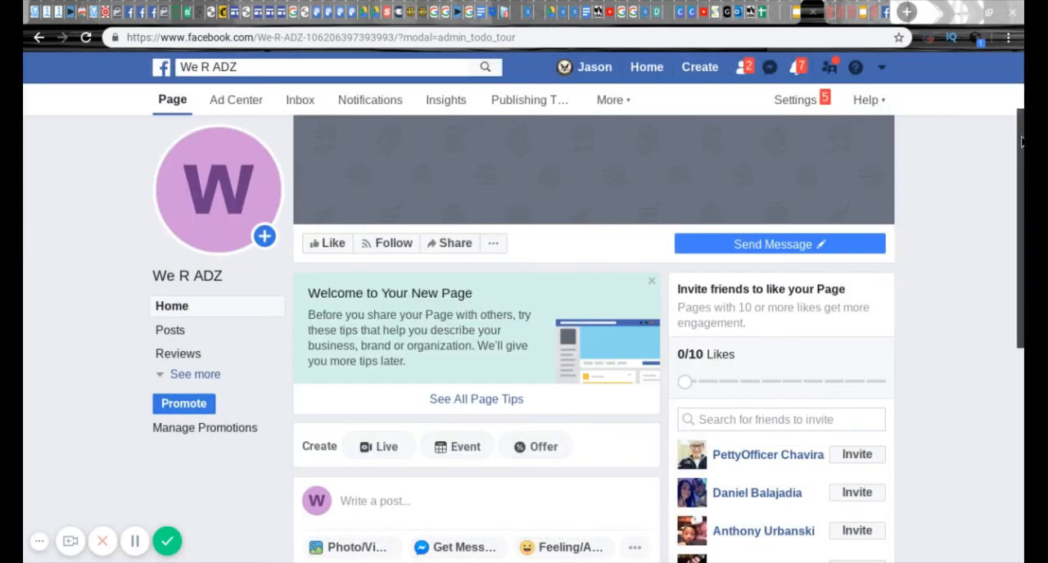
- Like the We R ADZ page and check its additional page options
{"action": "scroll", "coordinate": [1021, 141], "scroll_direction": "down", "scroll_amount": 1}
{"action": "mouse_move", "coordinate": [754, 203]}
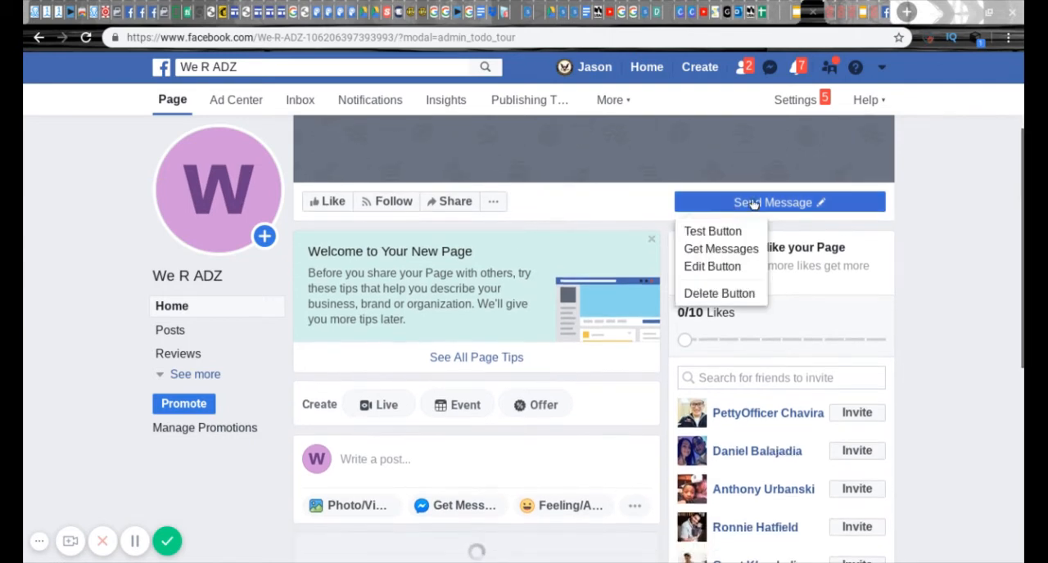
{"action": "left_click", "coordinate": [335, 206]}
{"action": "left_click", "coordinate": [533, 211]}
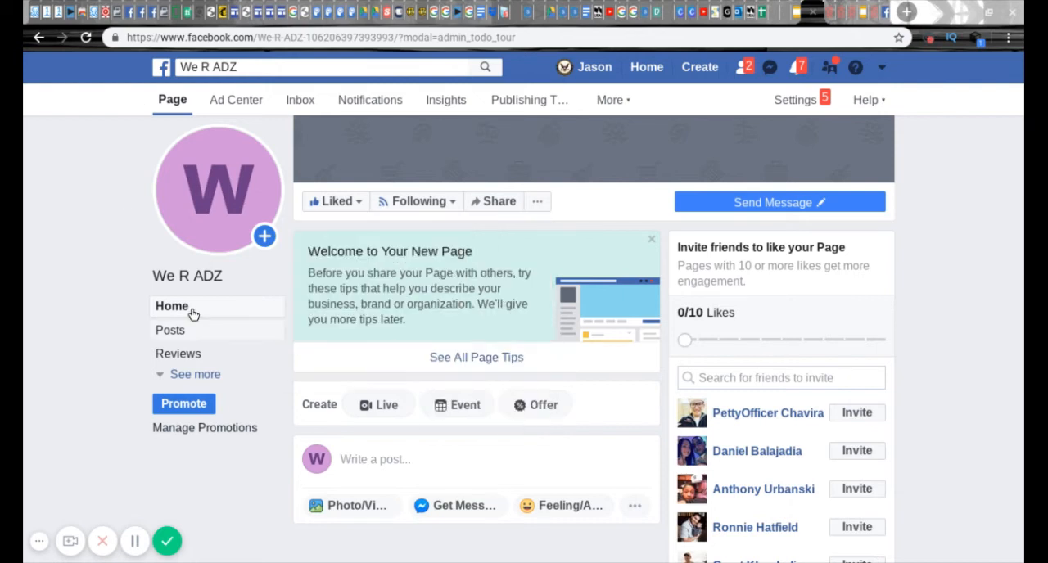
{"action": "left_click", "coordinate": [532, 203]}
- Look through the new page from its cover area and friend invitations down to the rating and Page Transparency sections
{"action": "scroll", "coordinate": [1021, 174], "scroll_direction": "down", "scroll_amount": 1}
{"action": "left_click_drag", "start_coordinate": [1021, 174], "coordinate": [1020, 137]}
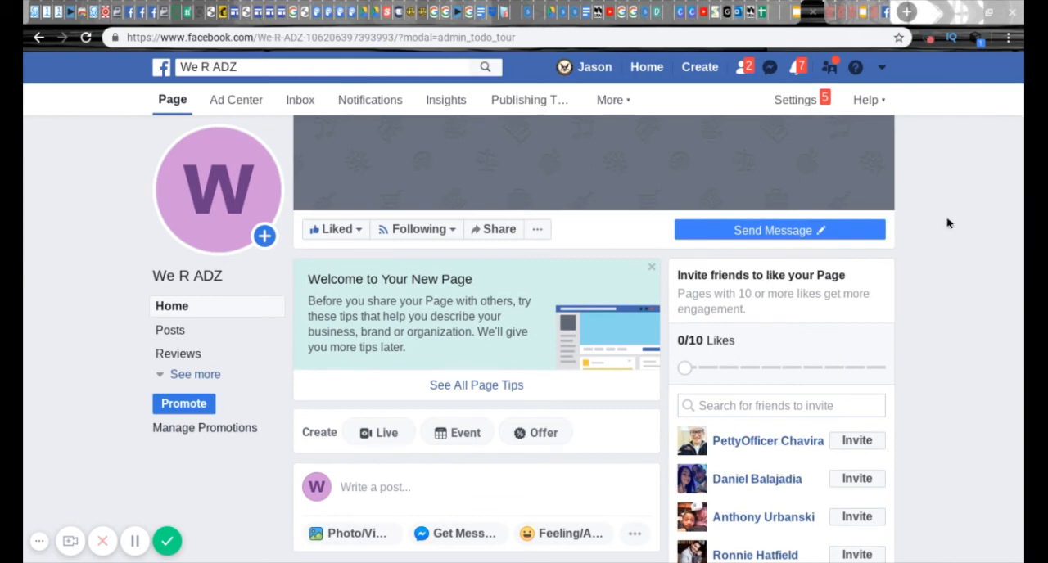
{"action": "left_click_drag", "start_coordinate": [1023, 145], "coordinate": [1022, 207]}
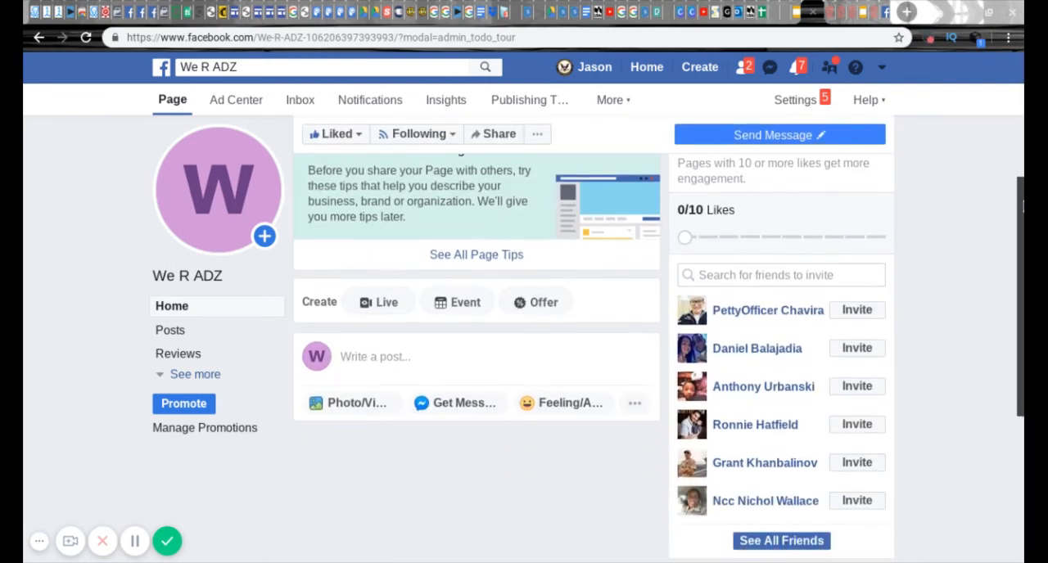
{"action": "left_click_drag", "start_coordinate": [1022, 237], "coordinate": [1022, 307]}
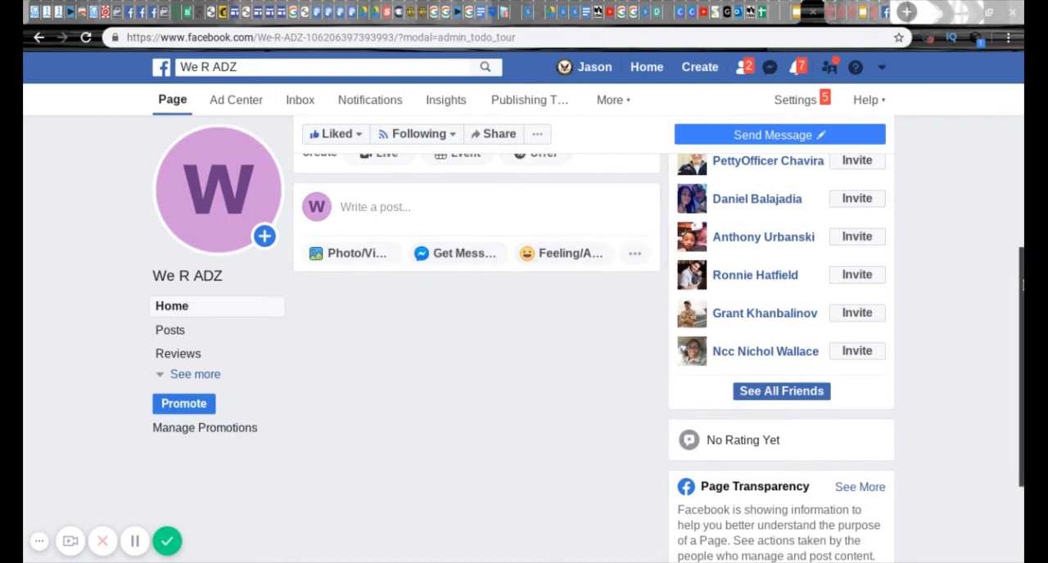
{"action": "mouse_move", "coordinate": [1022, 292]}
{"action": "left_mouse_down"}
{"action": "mouse_move", "coordinate": [1023, 115]}
{"action": "mouse_move", "coordinate": [1023, 306]}
{"action": "mouse_move", "coordinate": [1023, 213]}
{"action": "mouse_move", "coordinate": [997, 124]}
{"action": "mouse_move", "coordinate": [1022, 343]}
{"action": "mouse_move", "coordinate": [1022, 217]}
{"action": "mouse_move", "coordinate": [1022, 303]}
{"action": "left_mouse_up"}
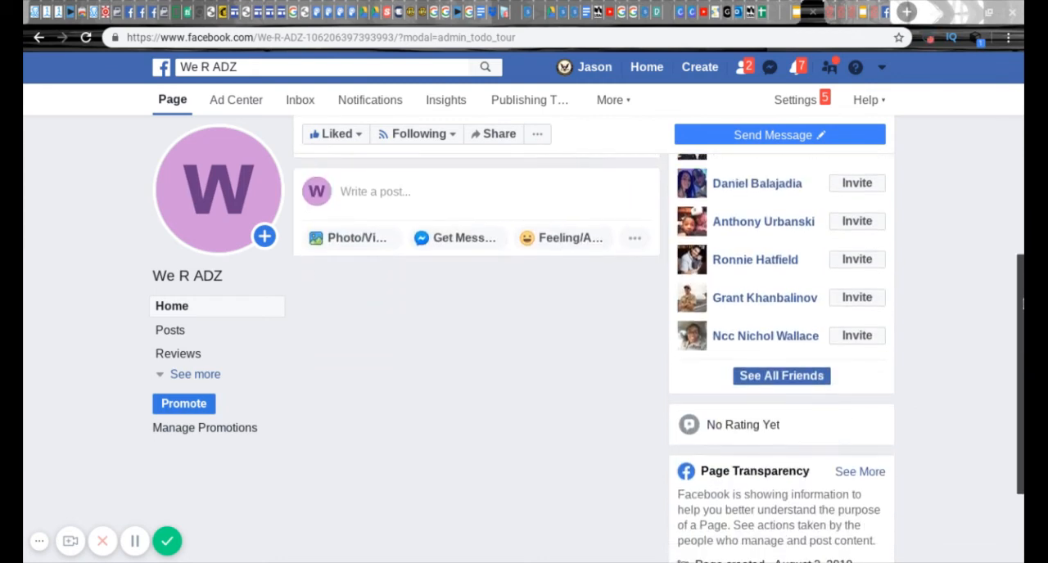
{"action": "mouse_move", "coordinate": [1022, 303]}
{"action": "left_mouse_down"}
{"action": "mouse_move", "coordinate": [1022, 357]}
{"action": "mouse_move", "coordinate": [1022, 144]}
{"action": "mouse_move", "coordinate": [1022, 309]}
{"action": "left_mouse_up"}
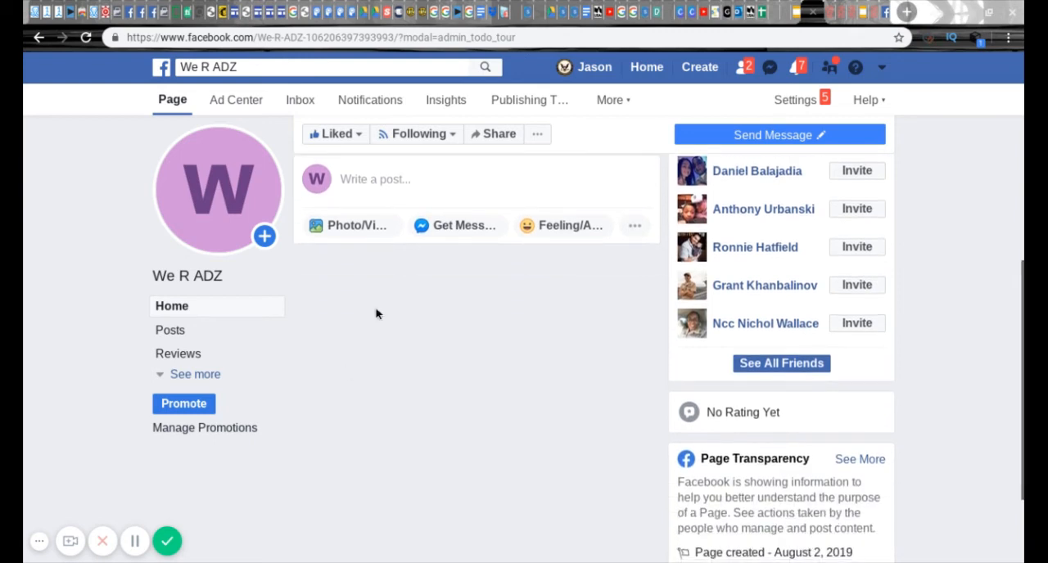
{"action": "left_click_drag", "start_coordinate": [1022, 300], "coordinate": [1022, 337]}
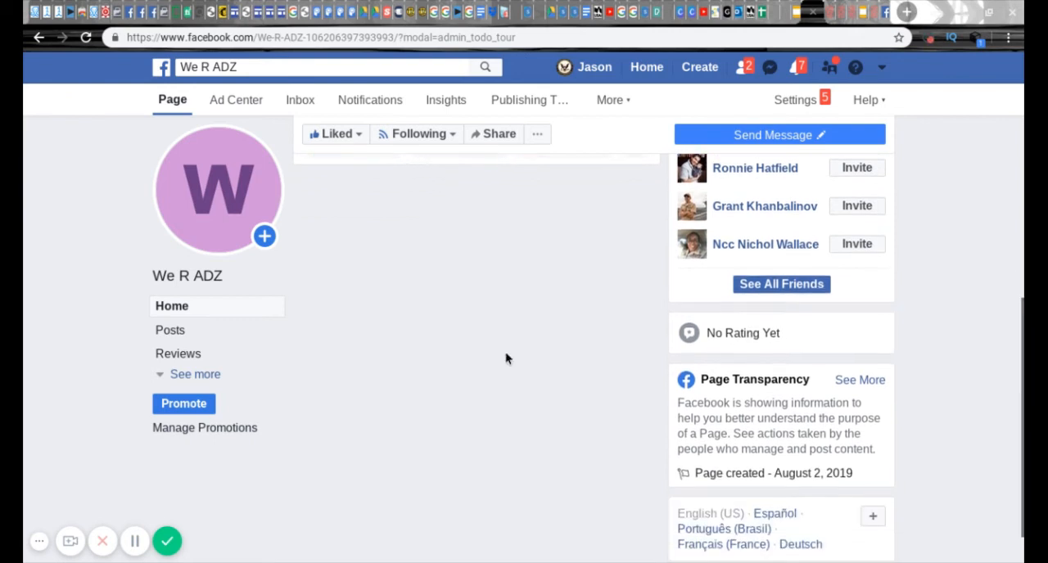
{"action": "left_click_drag", "start_coordinate": [1022, 389], "coordinate": [1021, 179]}
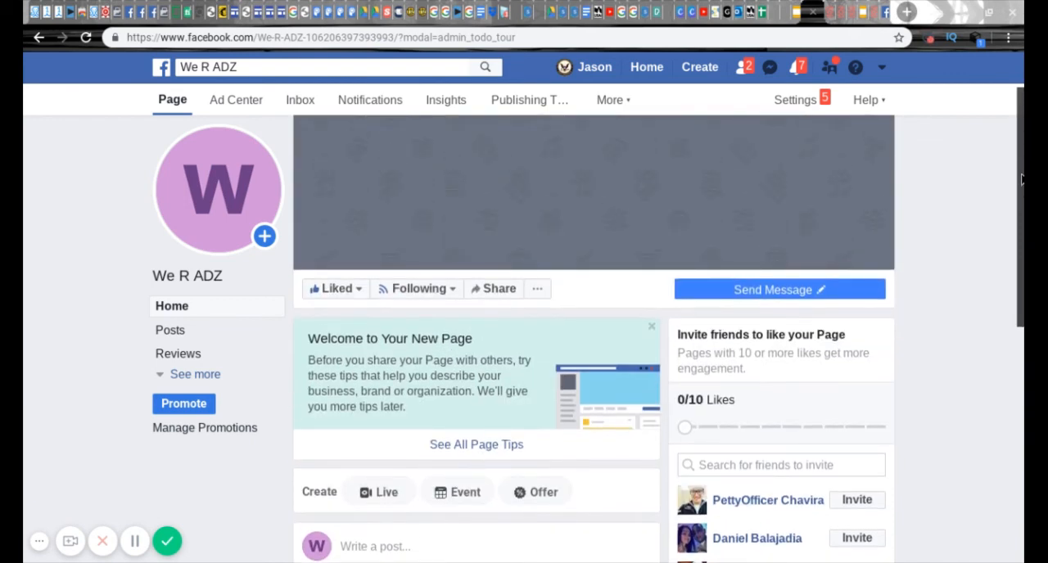
{"action": "scroll", "coordinate": [1021, 199], "scroll_direction": "down", "scroll_amount": 1}
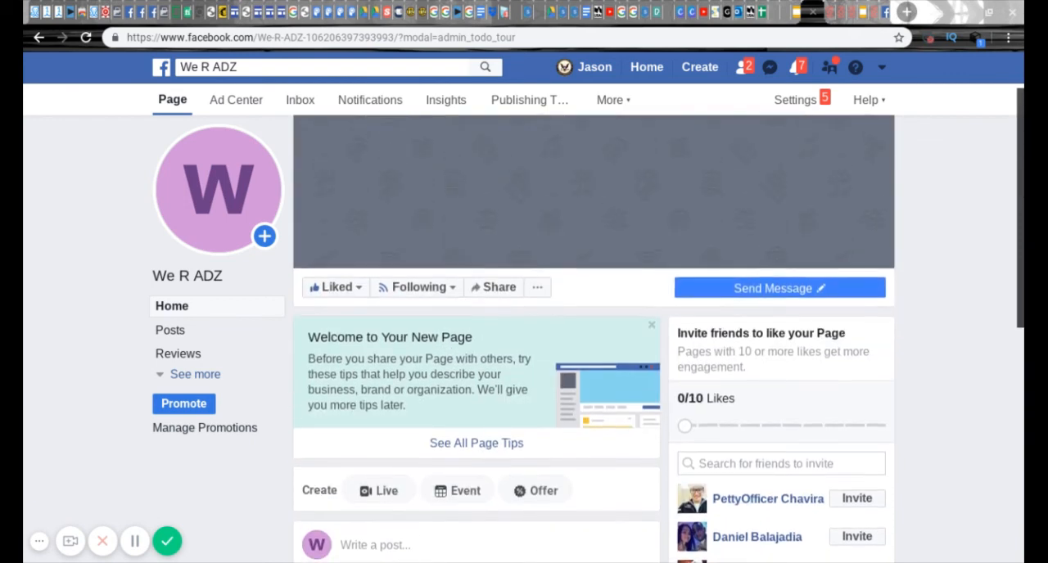
{"action": "left_click_drag", "start_coordinate": [1022, 199], "coordinate": [1022, 117]}
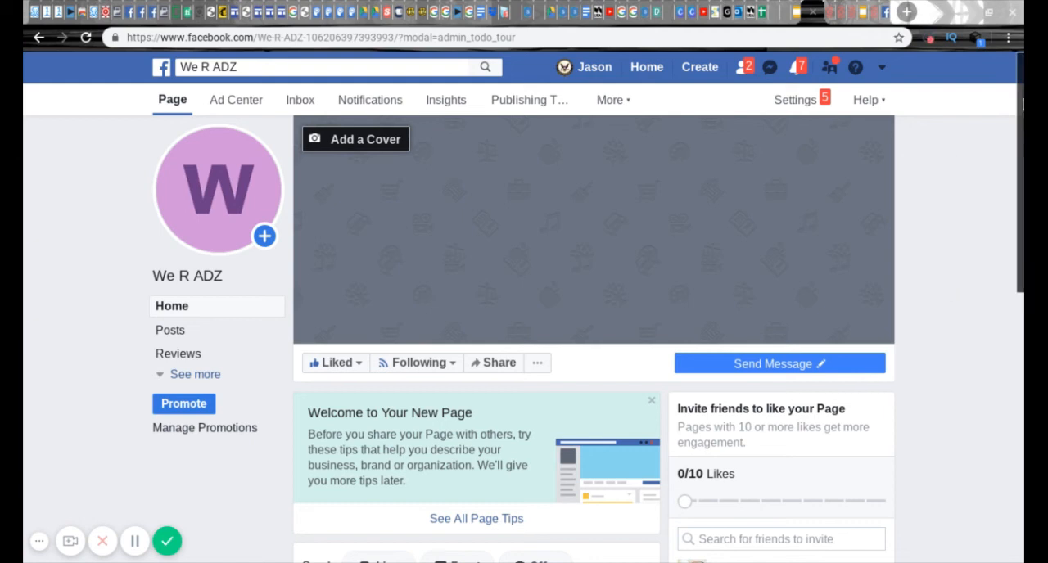
{"action": "scroll", "coordinate": [170, 341], "scroll_direction": "down", "scroll_amount": 6}
{"action": "scroll", "coordinate": [170, 342], "scroll_direction": "up", "scroll_amount": 6}
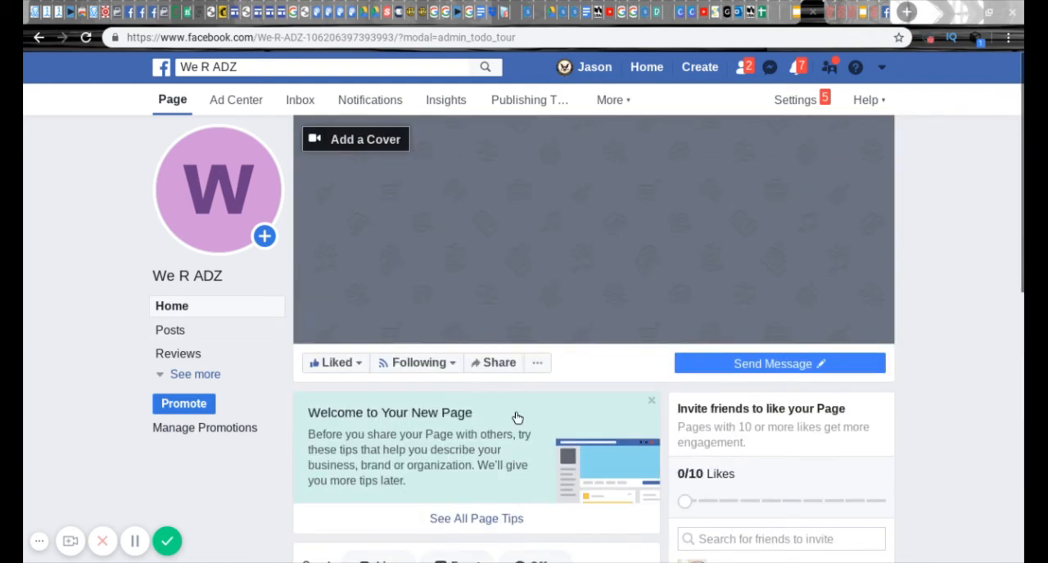
{"action": "mouse_move", "coordinate": [211, 156]}
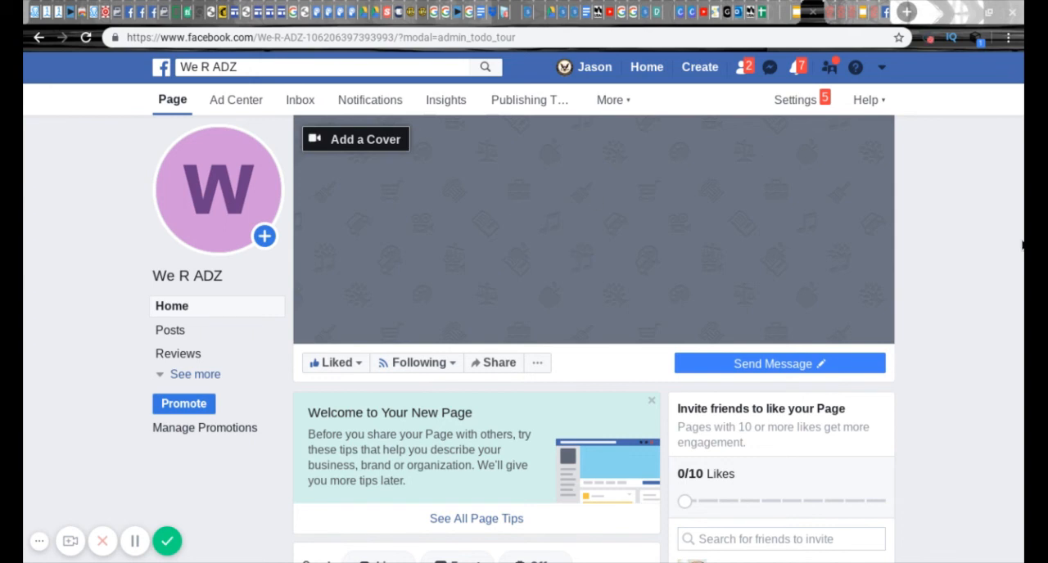
{"action": "left_click_drag", "start_coordinate": [1023, 96], "coordinate": [1023, 52]}
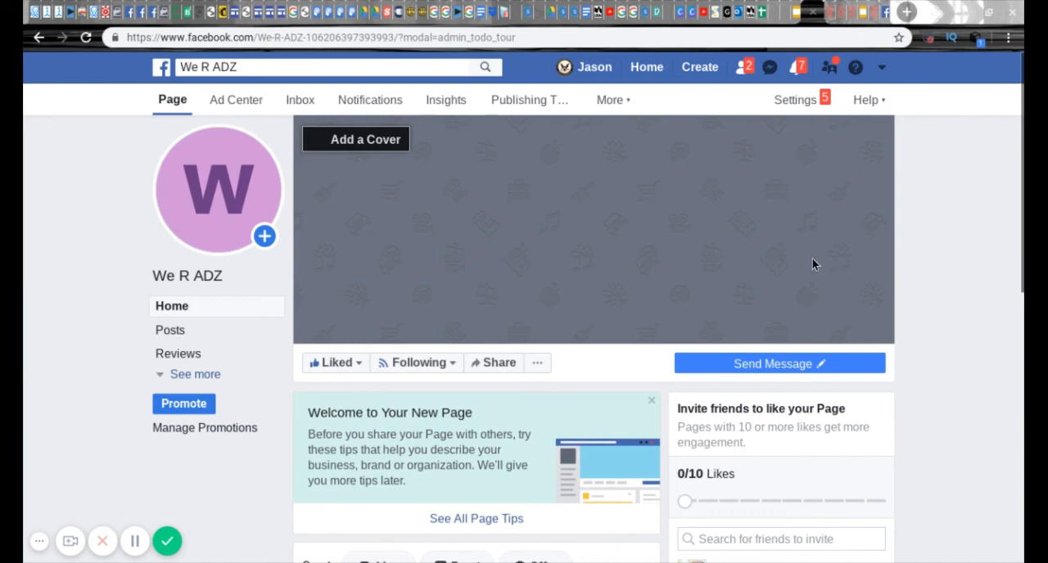